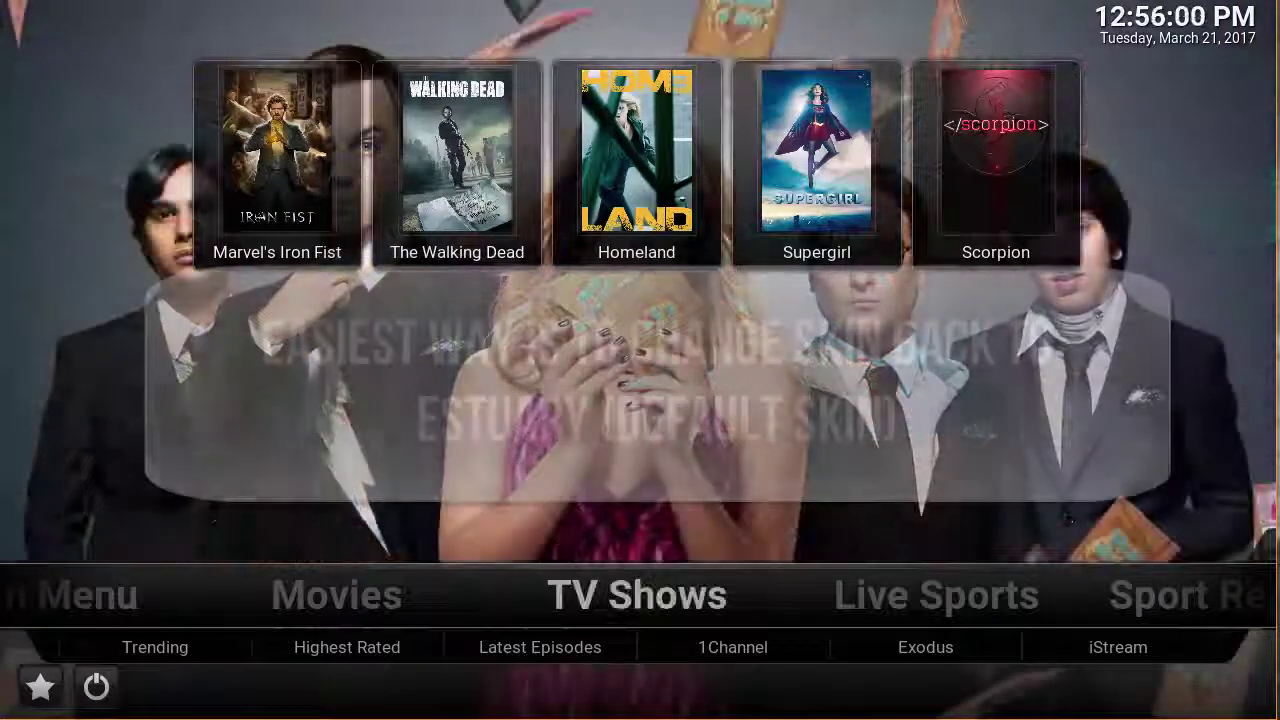
- Open the System settings listed under Main Menu on the home screen
{"action": "key", "text": "Right"}
{"action": "key", "text": "Right"}
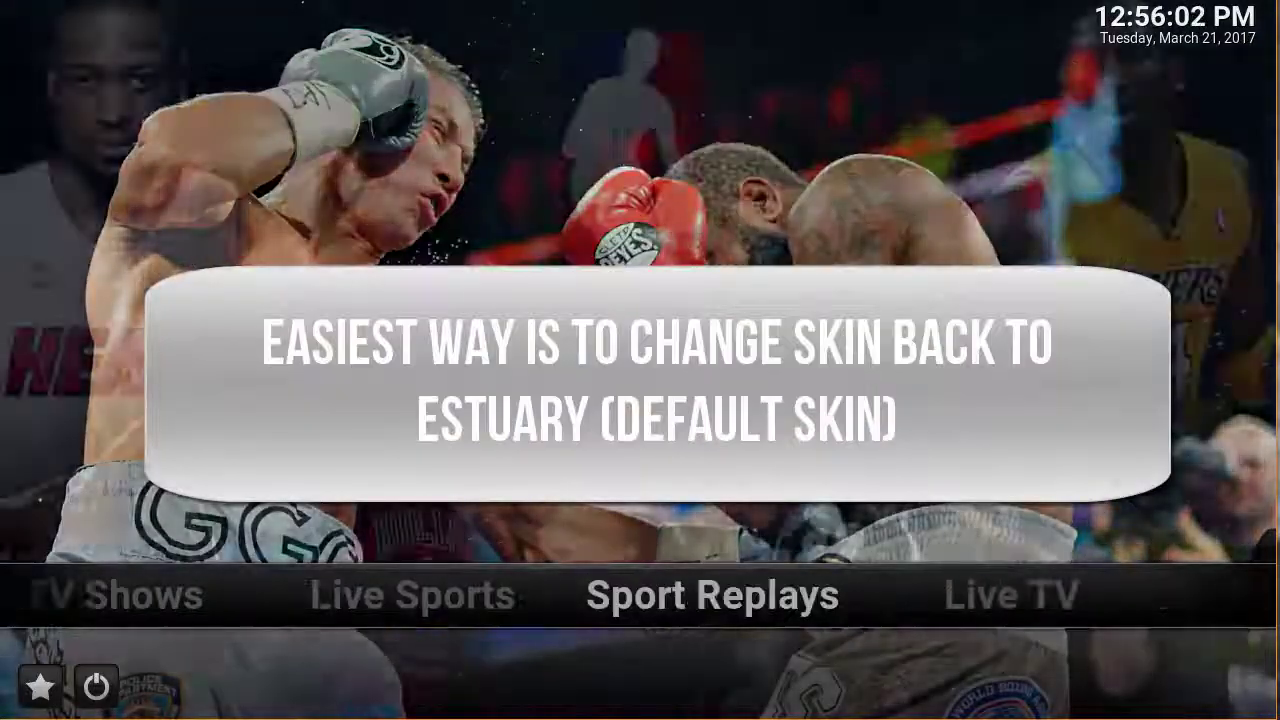
{"action": "key", "text": "Right"}
{"action": "key", "text": "Right"}
{"action": "key", "text": "Right"}
{"action": "key", "text": "Right"}
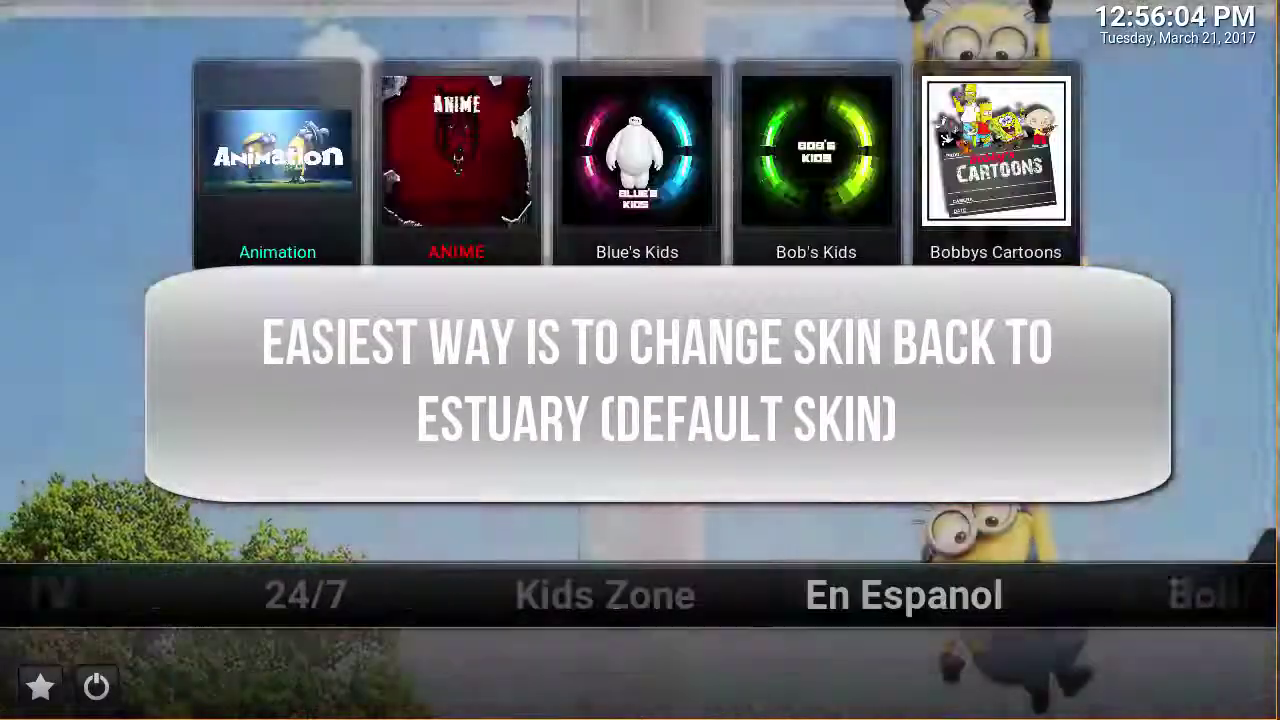
{"action": "key", "text": "Right"}
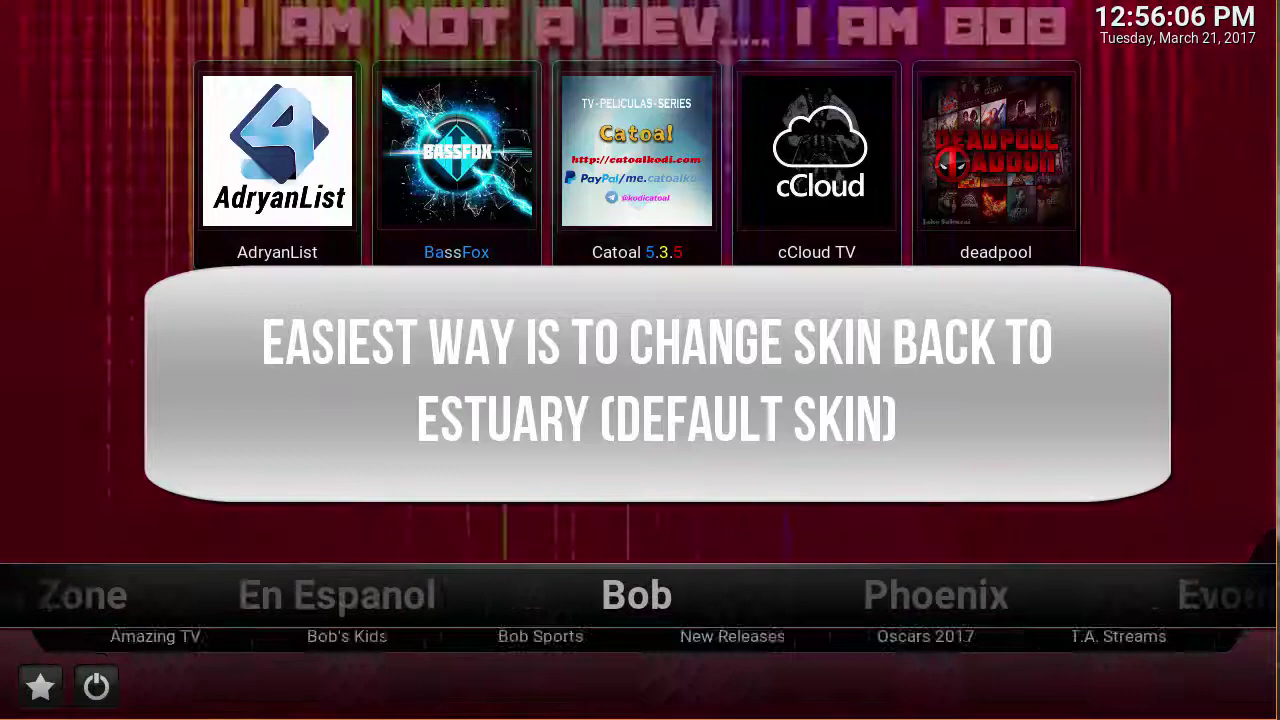
{"action": "key", "text": "Right"}
{"action": "key", "text": "Right"}
{"action": "key", "text": "Right"}
{"action": "key", "text": "Right"}
{"action": "key", "text": "Right"}
{"action": "key", "text": "Right"}
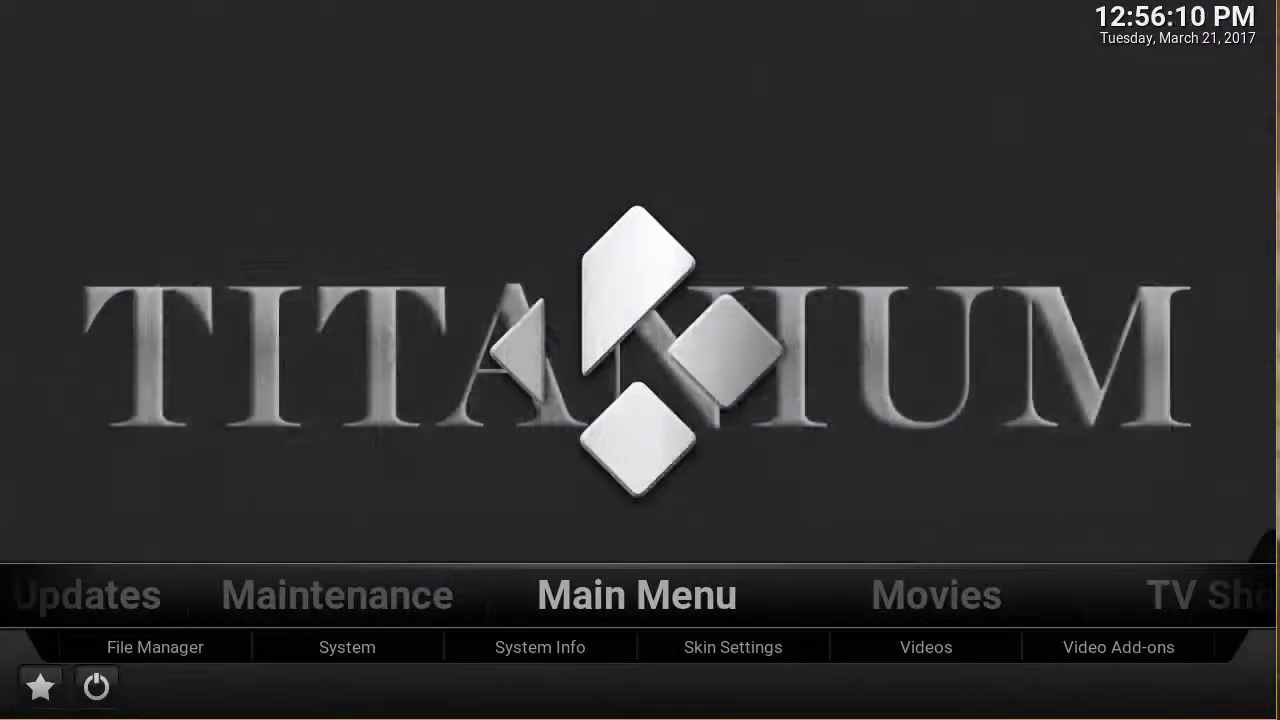
{"action": "key", "text": "Down"}
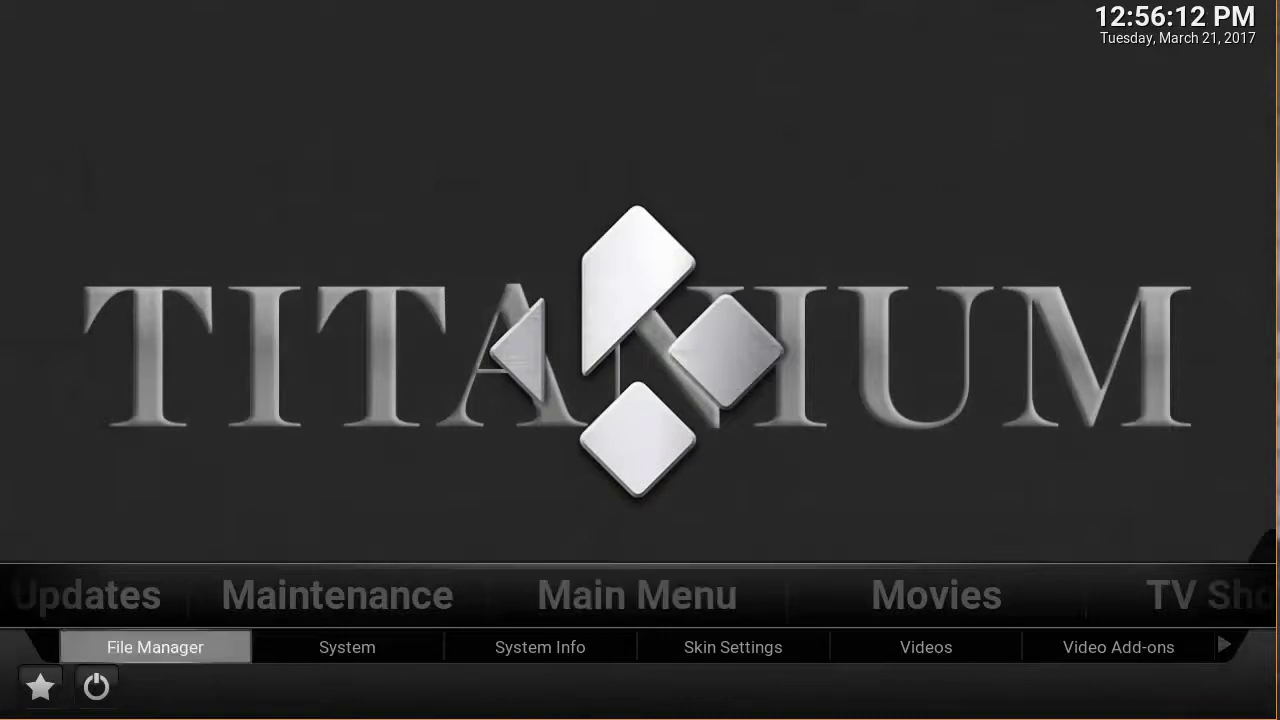
{"action": "key", "text": "Right"}
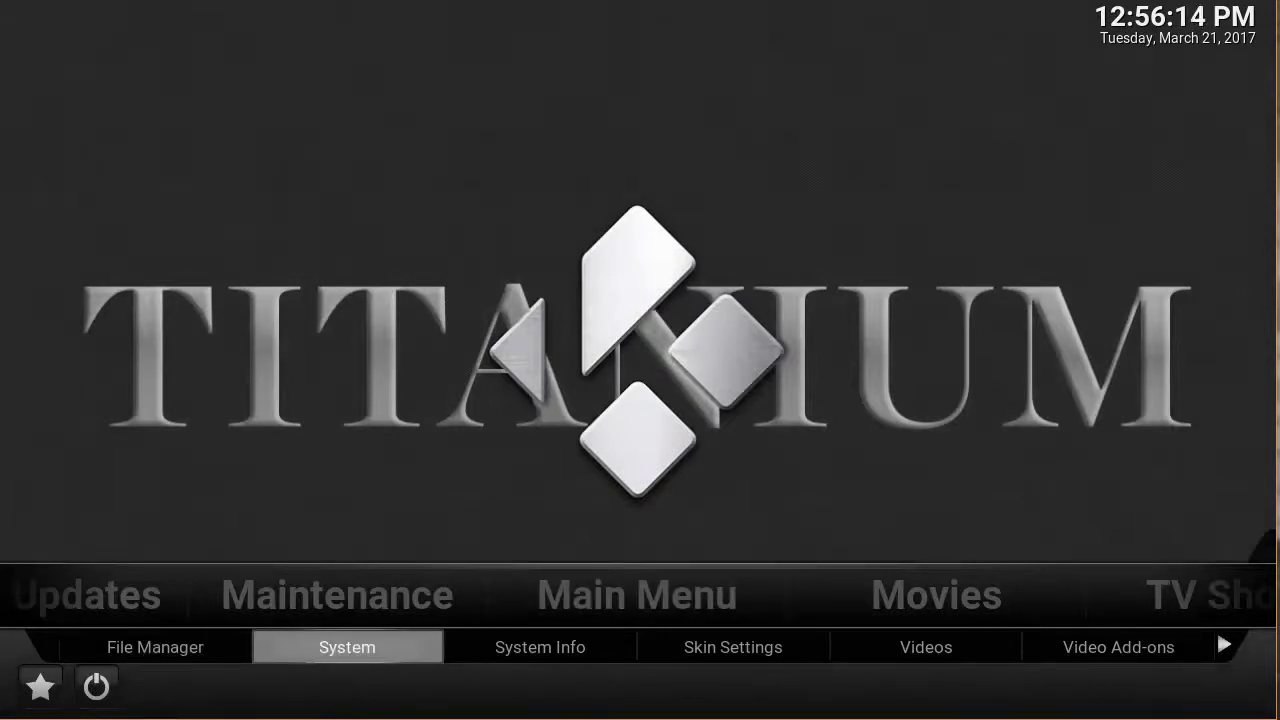
{"action": "key", "text": "Return"}
- Open the Interface category of the settings
{"action": "key", "text": "Down"}
{"action": "key", "text": "Down"}
{"action": "key", "text": "Down"}
{"action": "key", "text": "Down"}
{"action": "key", "text": "Down"}
{"action": "key", "text": "Down"}
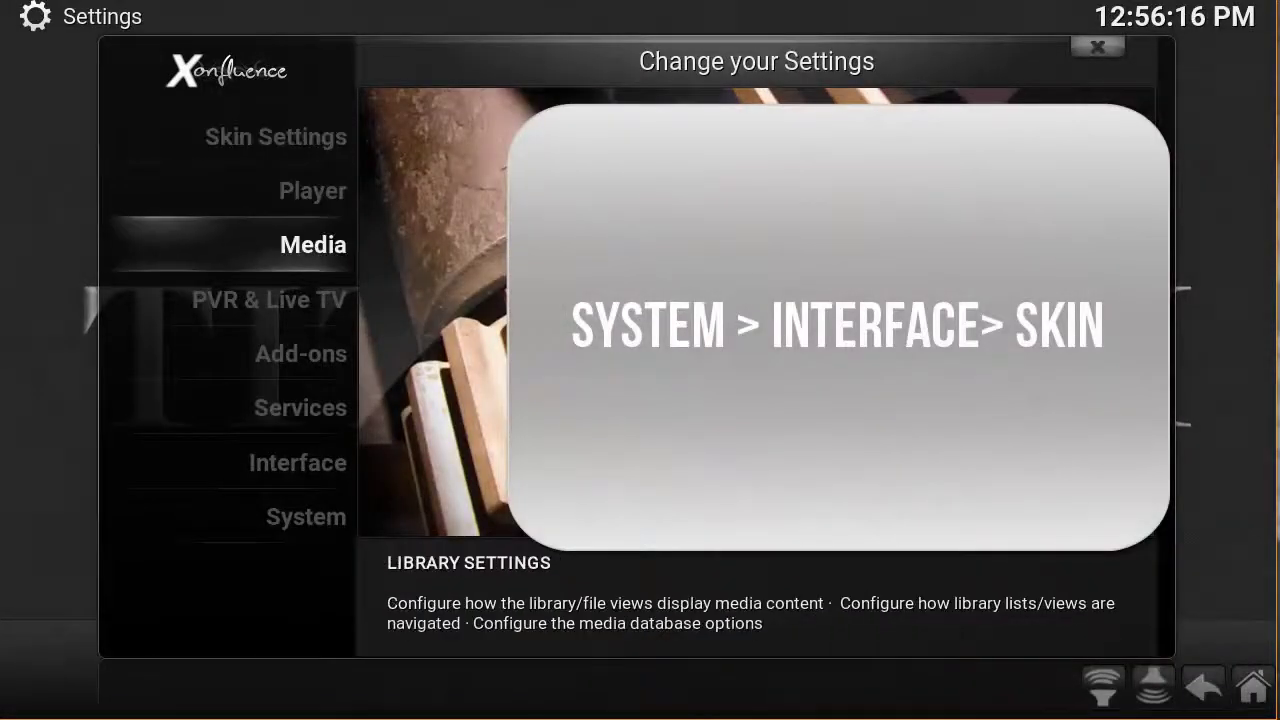
{"action": "key", "text": "Up"}
{"action": "key", "text": "Up"}
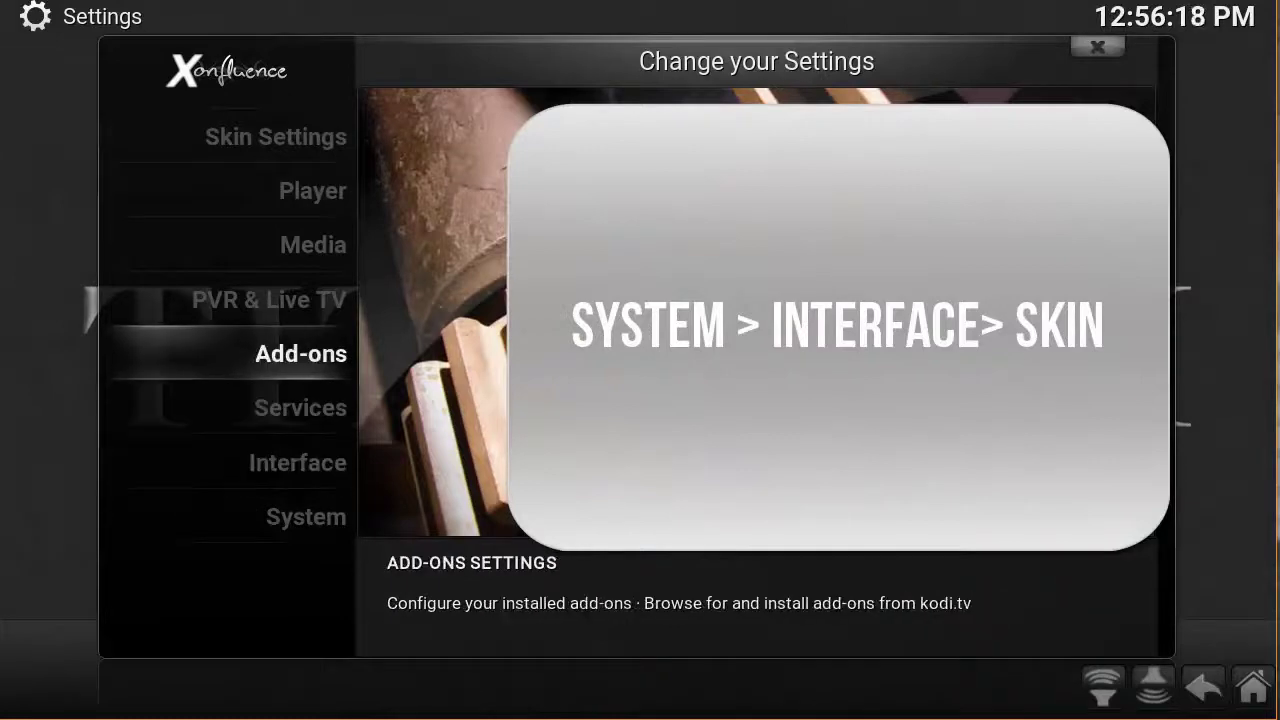
{"action": "key", "text": "Down"}
{"action": "key", "text": "Down"}
{"action": "key", "text": "Return"}
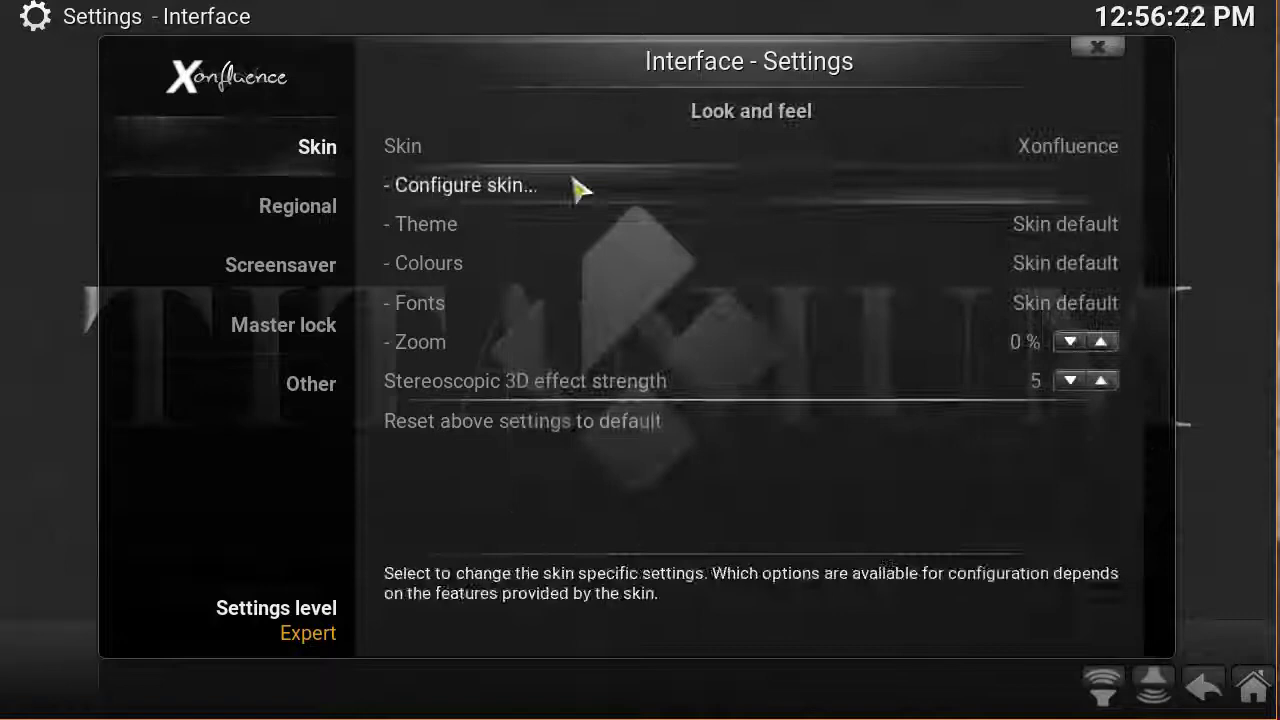
- Change the skin from the look and feel settings to Estuary and keep the change
{"action": "left_click", "coordinate": [628, 155]}
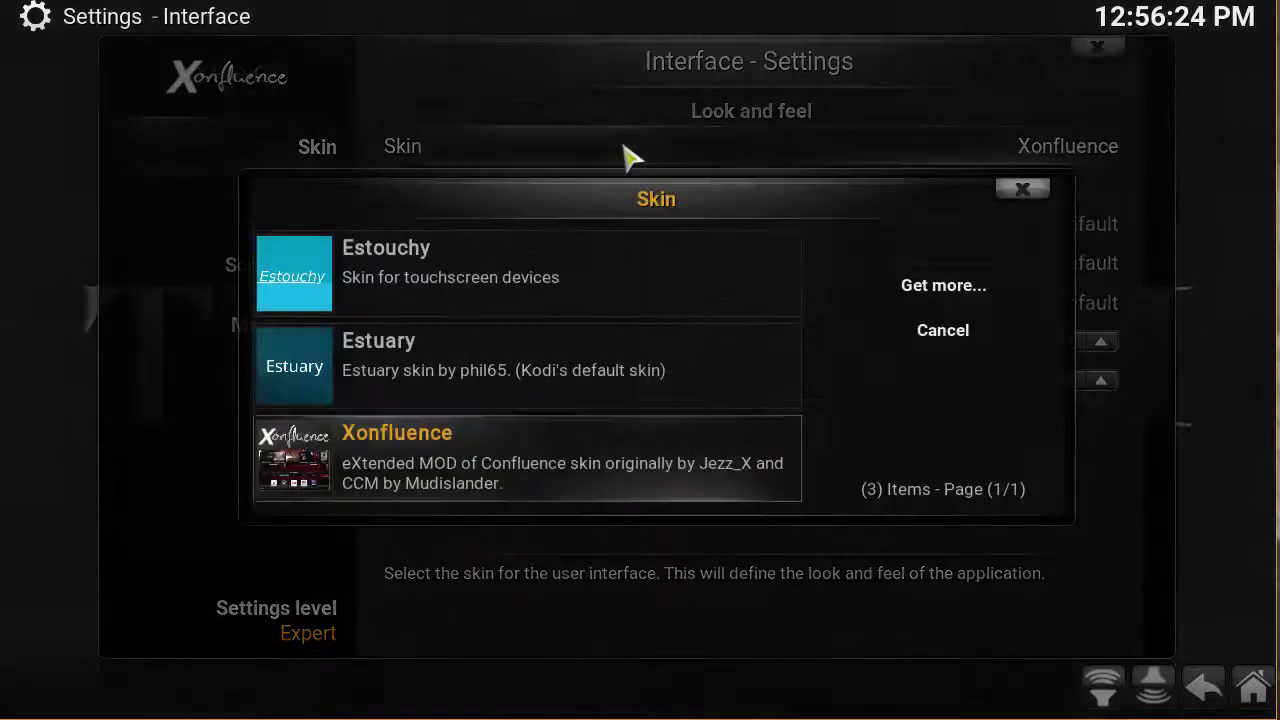
{"action": "left_click", "coordinate": [490, 385]}
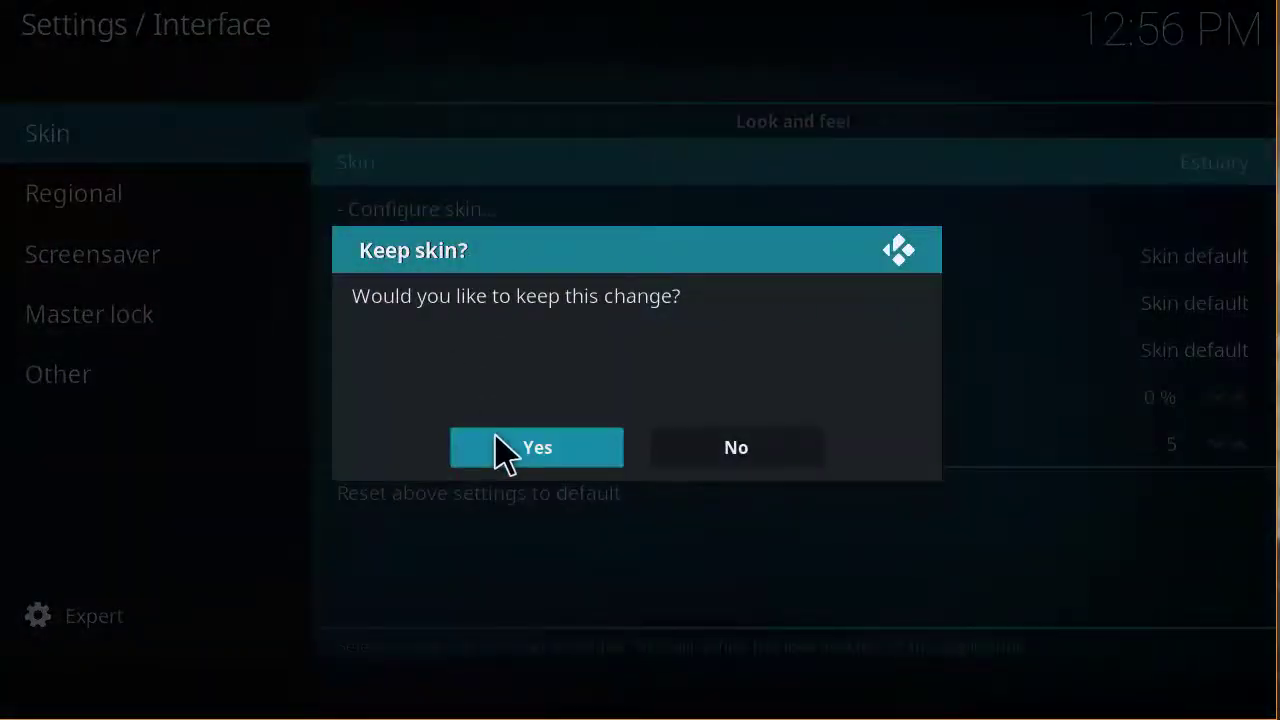
{"action": "left_click", "coordinate": [503, 449]}
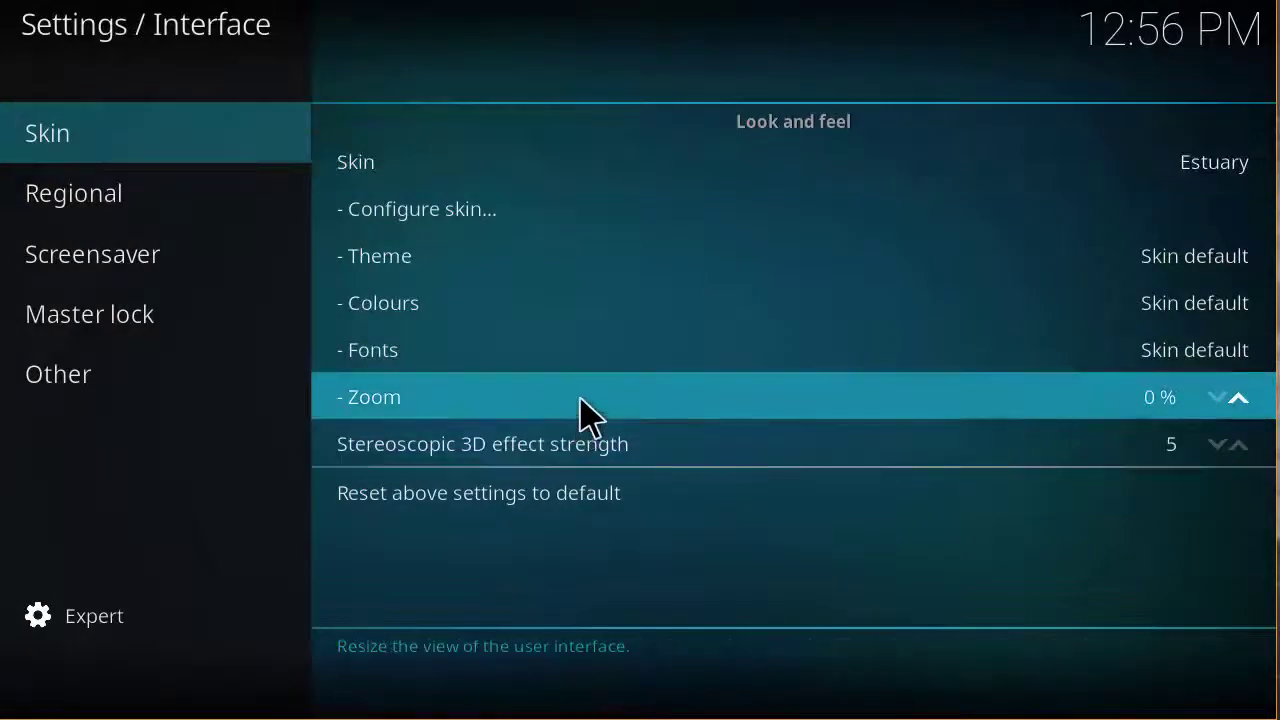
- Return to the home screen and open the File manager from the system settings
{"action": "right_click", "coordinate": [590, 415]}
{"action": "right_click", "coordinate": [590, 415]}
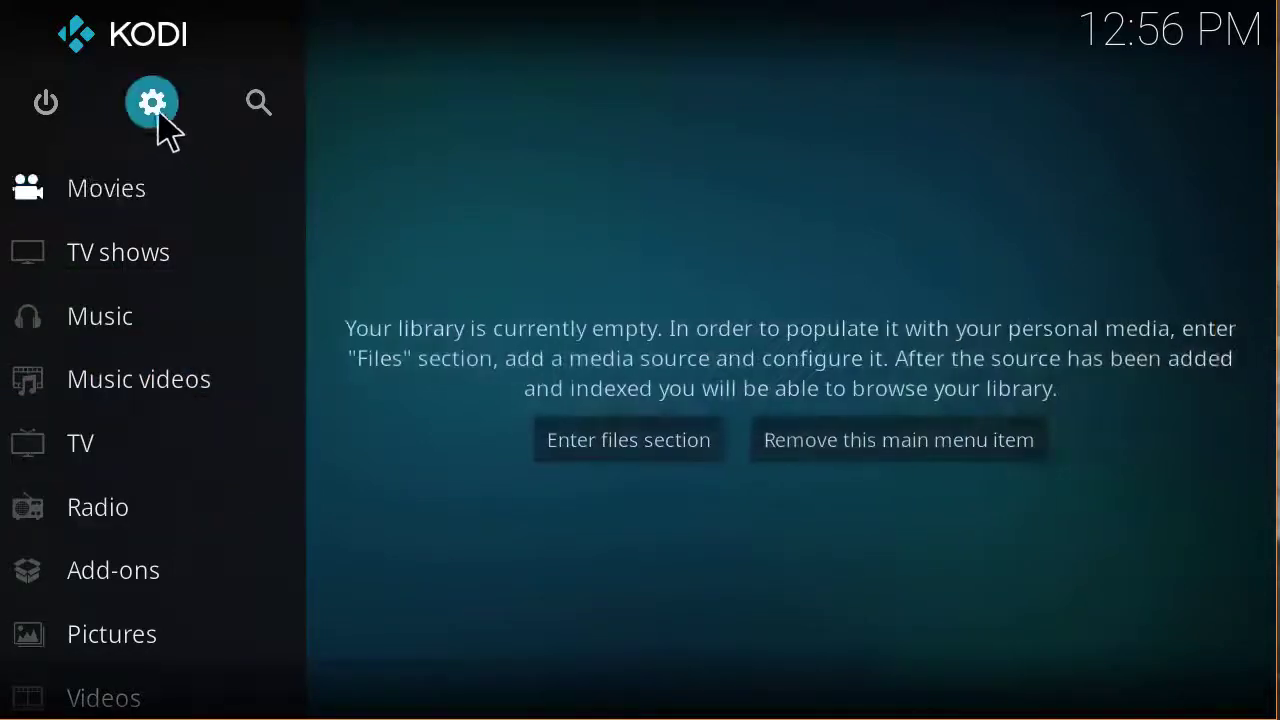
{"action": "left_click", "coordinate": [155, 113]}
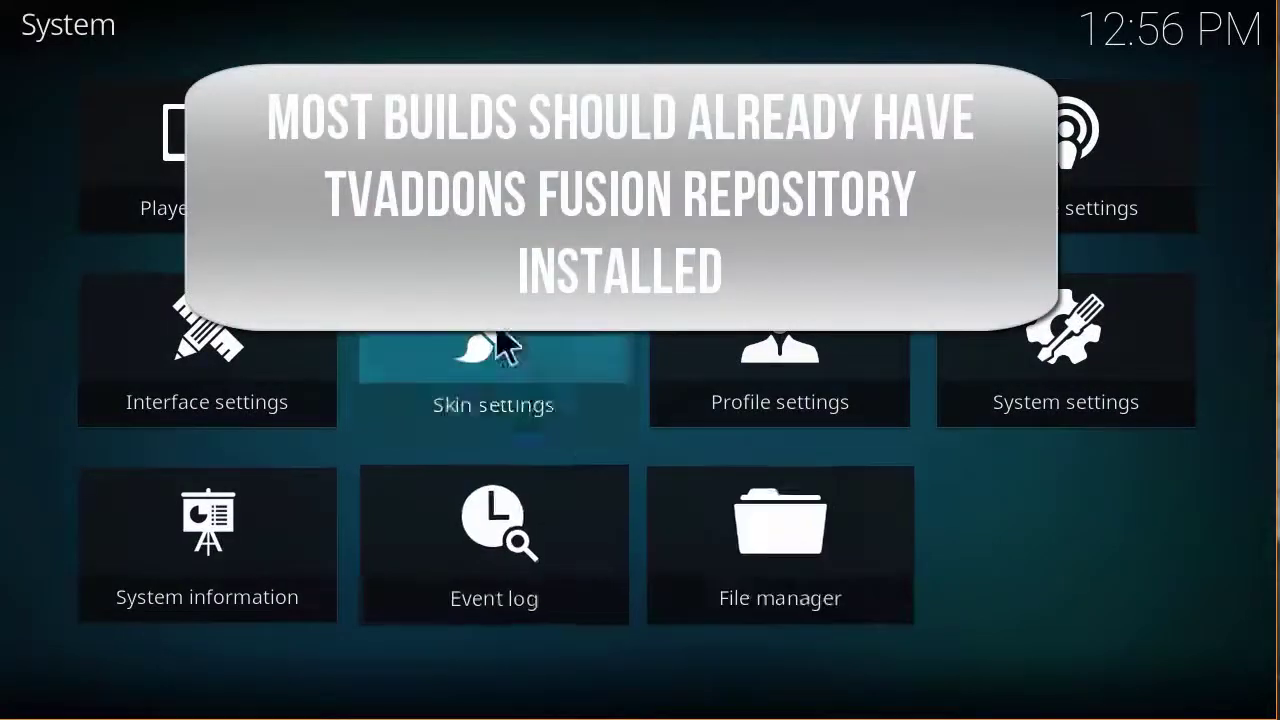
{"action": "left_click", "coordinate": [250, 180]}
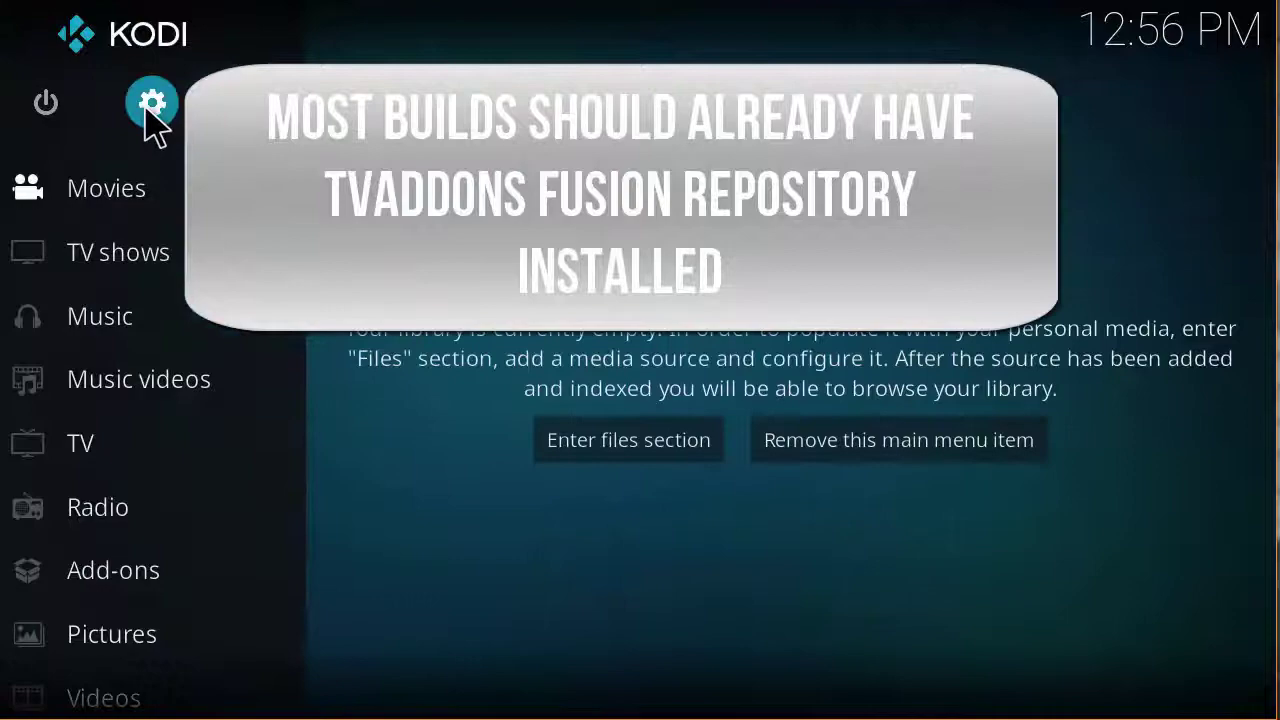
{"action": "left_click", "coordinate": [149, 108]}
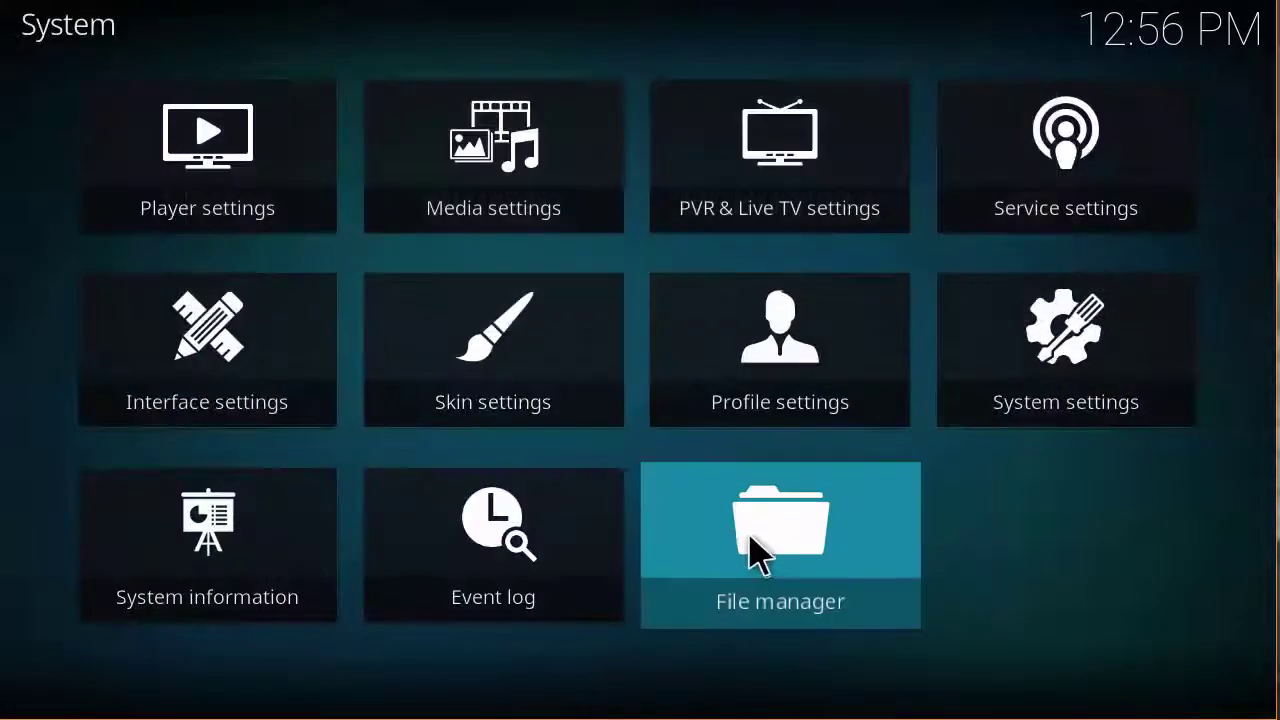
{"action": "left_click", "coordinate": [757, 555]}
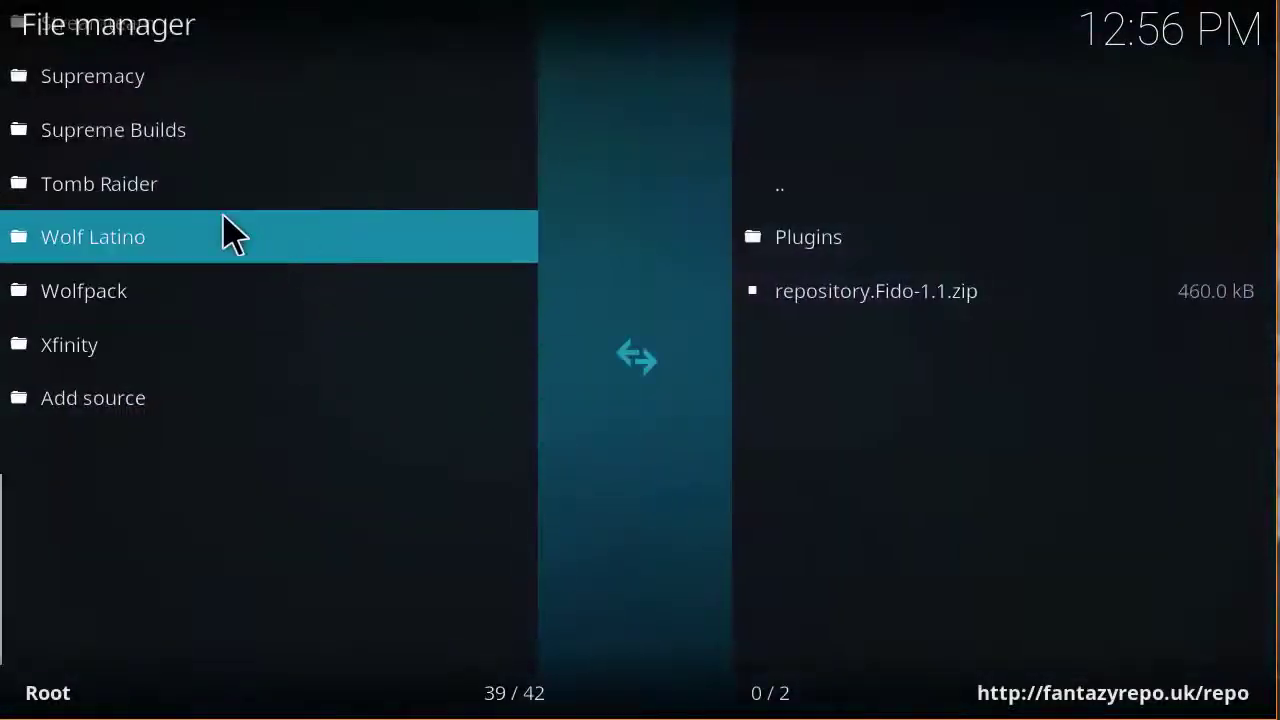
- Check the source list for an existing FUSION entry and open the dialog for adding a file source
{"action": "scroll", "coordinate": [217, 357], "scroll_direction": "up", "scroll_amount": 20}
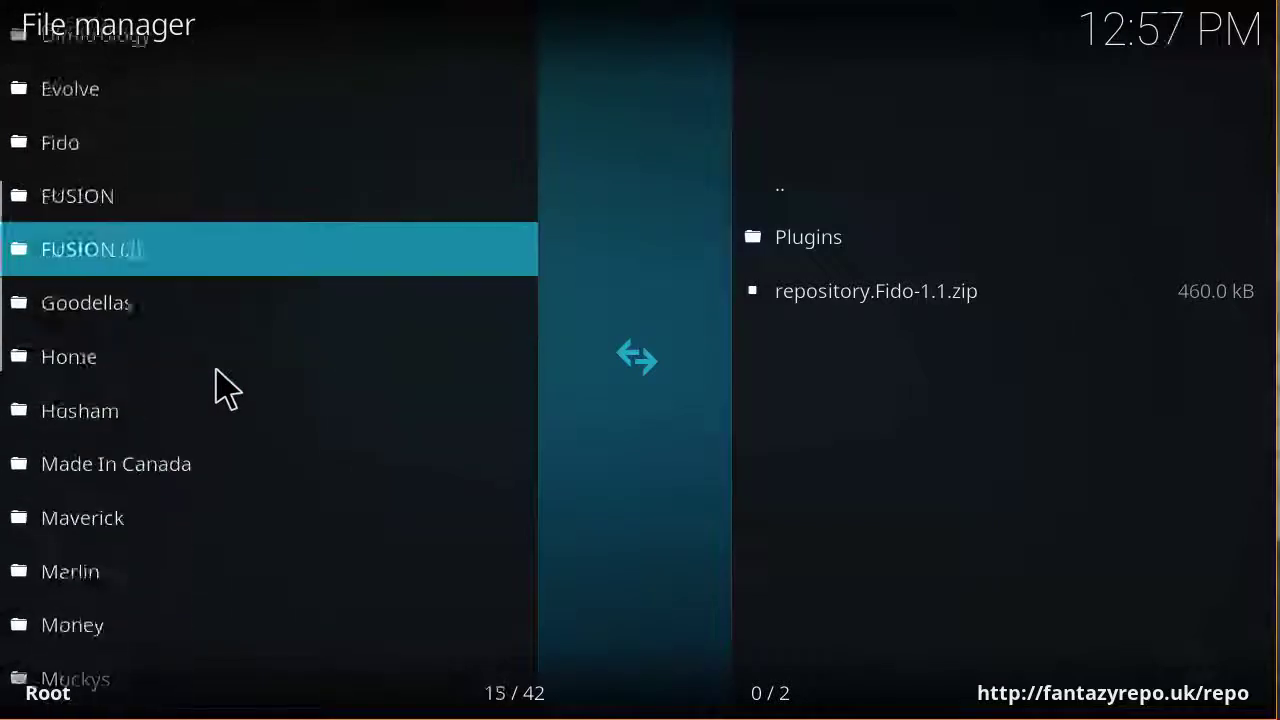
{"action": "scroll", "coordinate": [183, 320], "scroll_direction": "down", "scroll_amount": 4}
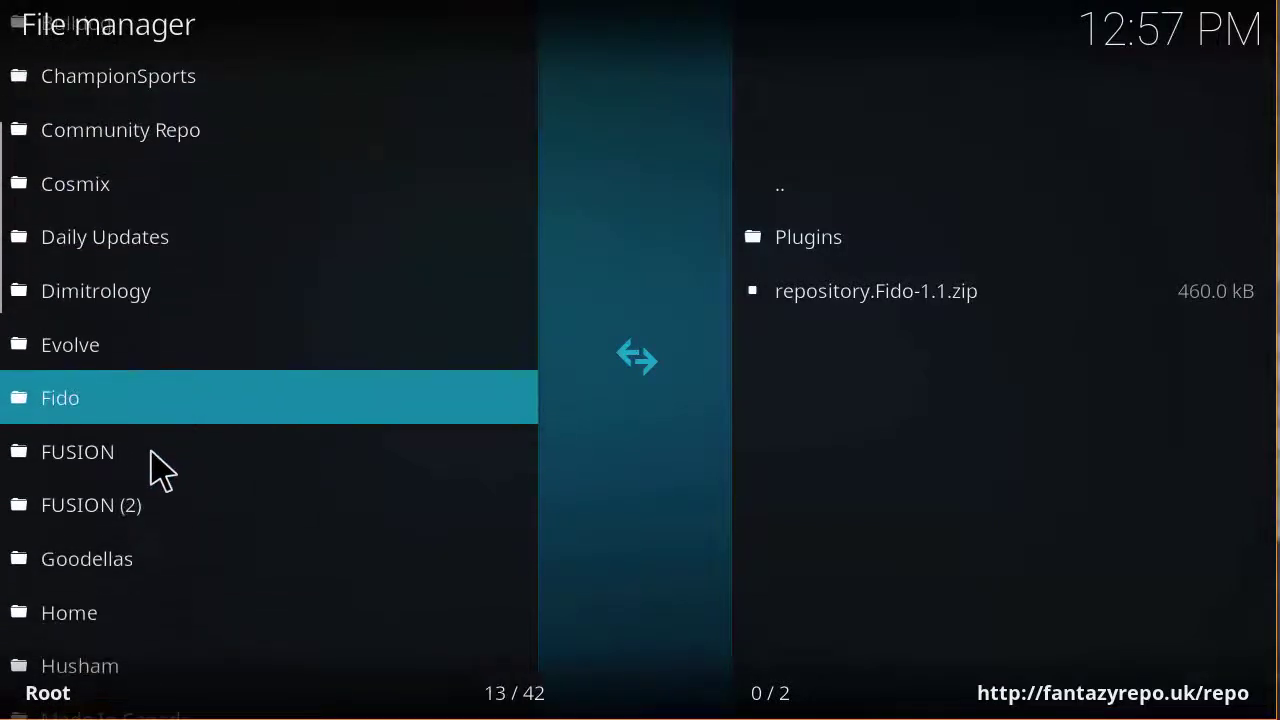
{"action": "scroll", "coordinate": [150, 465], "scroll_direction": "down", "scroll_amount": 2}
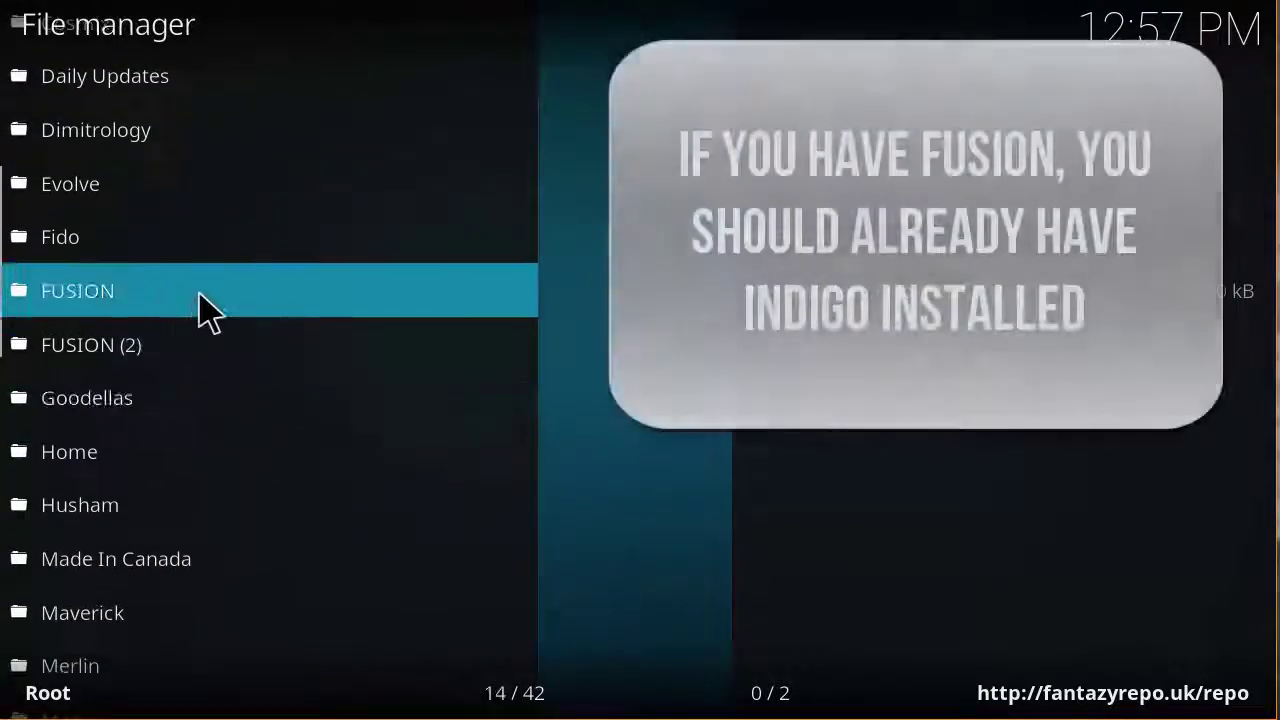
{"action": "scroll", "coordinate": [217, 480], "scroll_direction": "down", "scroll_amount": 20}
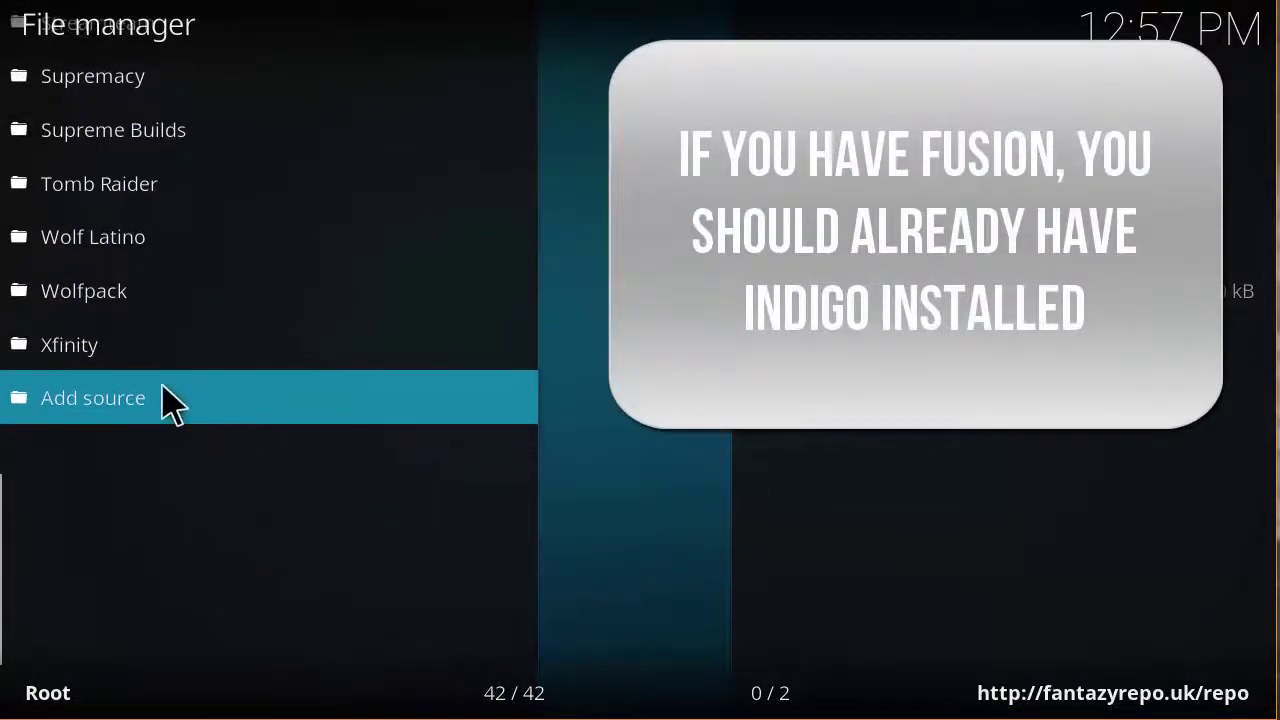
{"action": "left_click", "coordinate": [143, 401]}
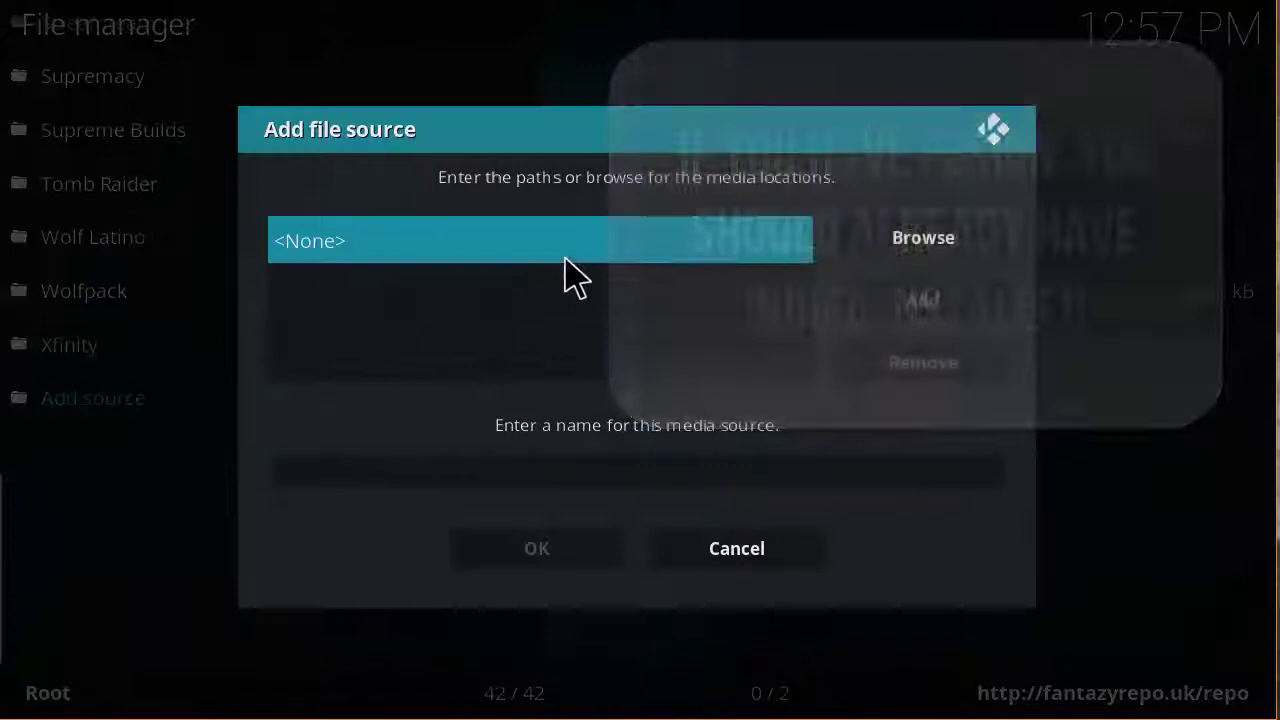
{"action": "left_click", "coordinate": [566, 257]}
{"action": "type", "text": "http"}
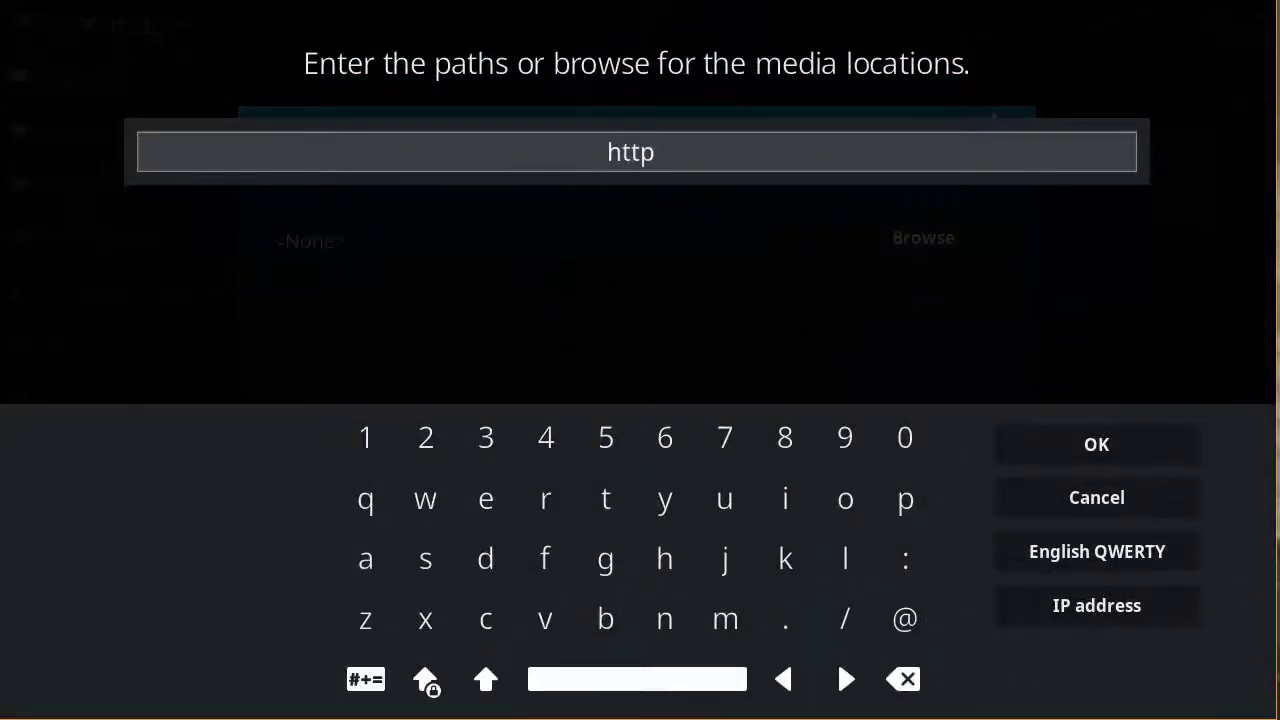
{"action": "type", "text": "://t"}
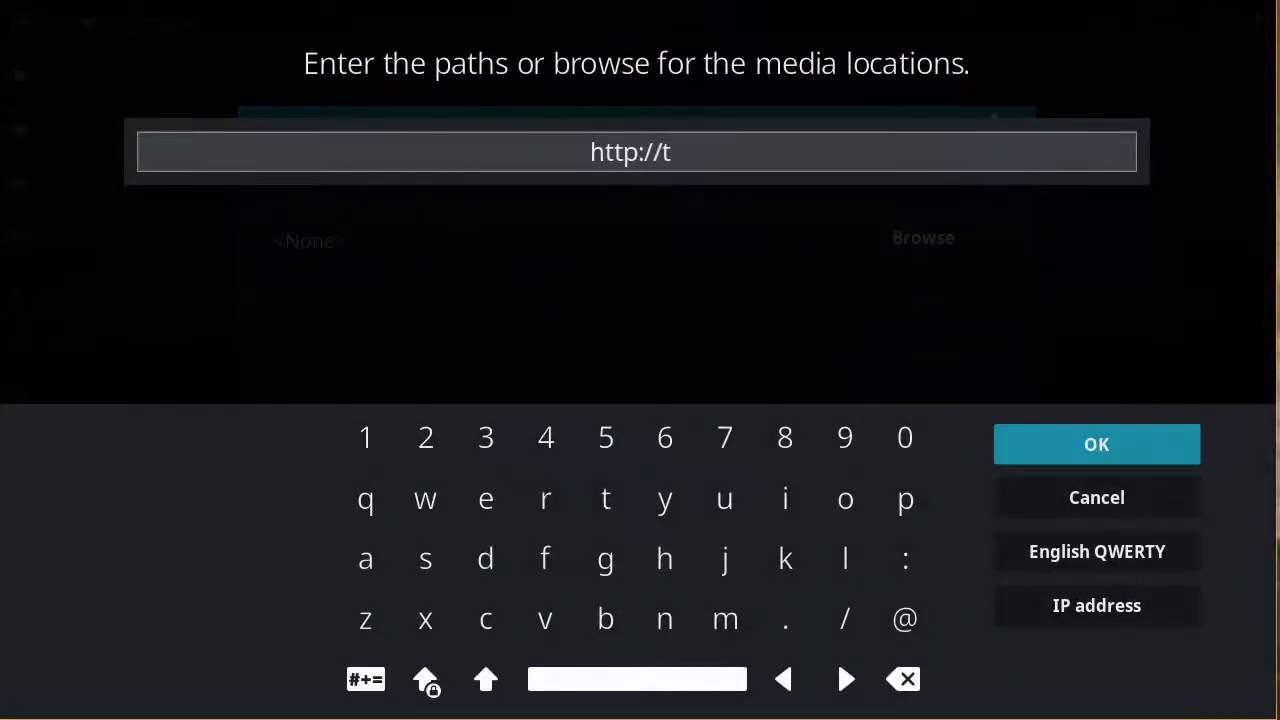
{"action": "left_click", "coordinate": [1066, 512]}
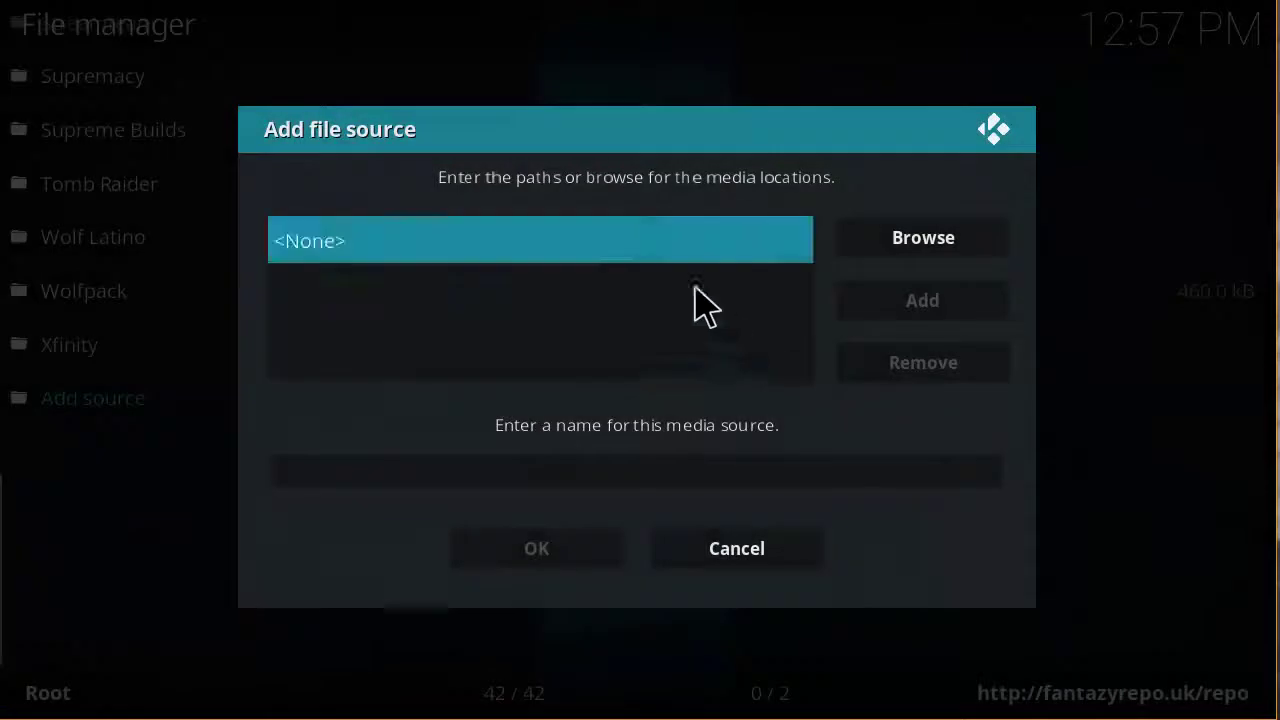
{"action": "left_click", "coordinate": [622, 245]}
{"action": "type", "text": "ht"}
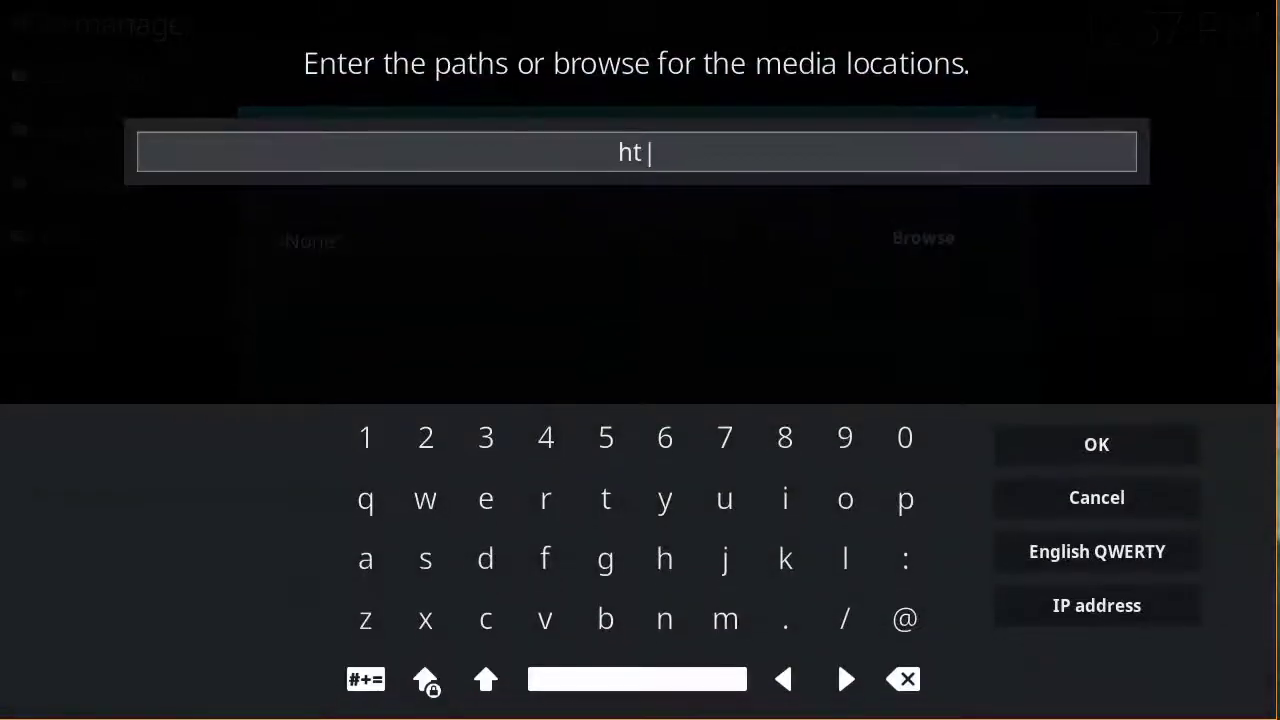
{"action": "type", "text": "tp://fisop"}
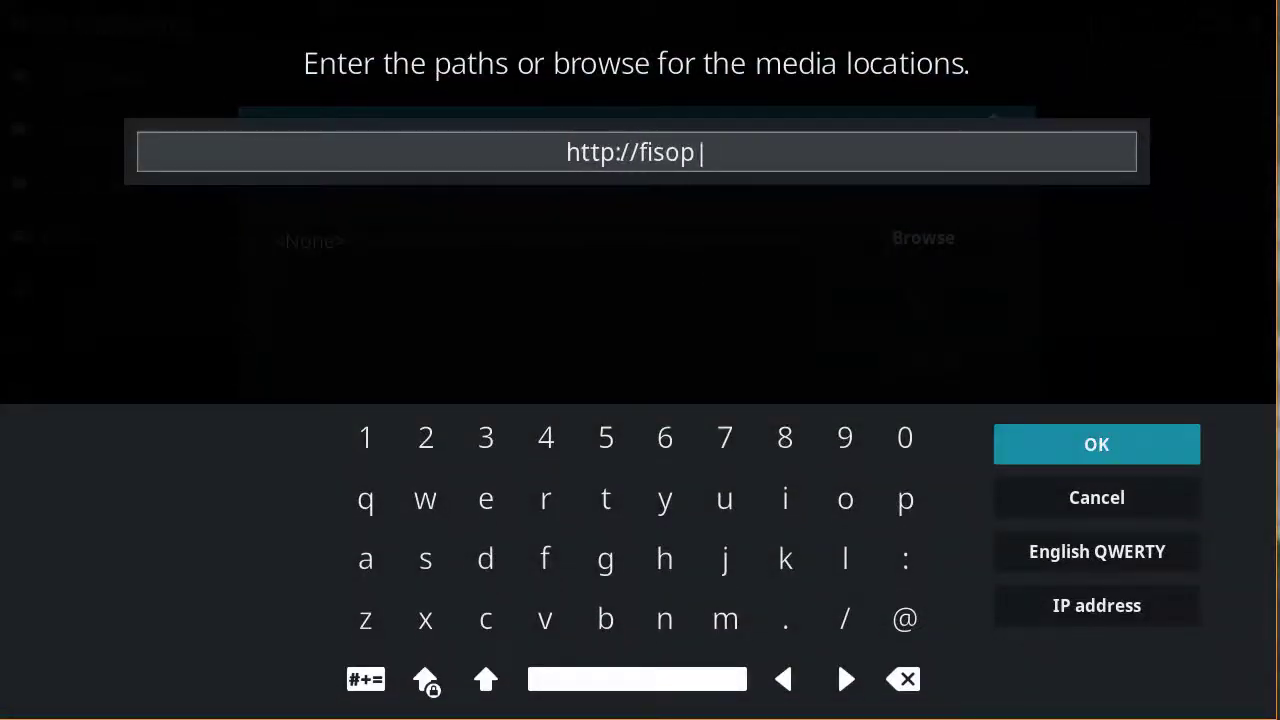
{"action": "key", "text": "BackSpace"}
{"action": "key", "text": "BackSpace"}
{"action": "key", "text": "BackSpace"}
{"action": "type", "text": "sion.tcaddon"}
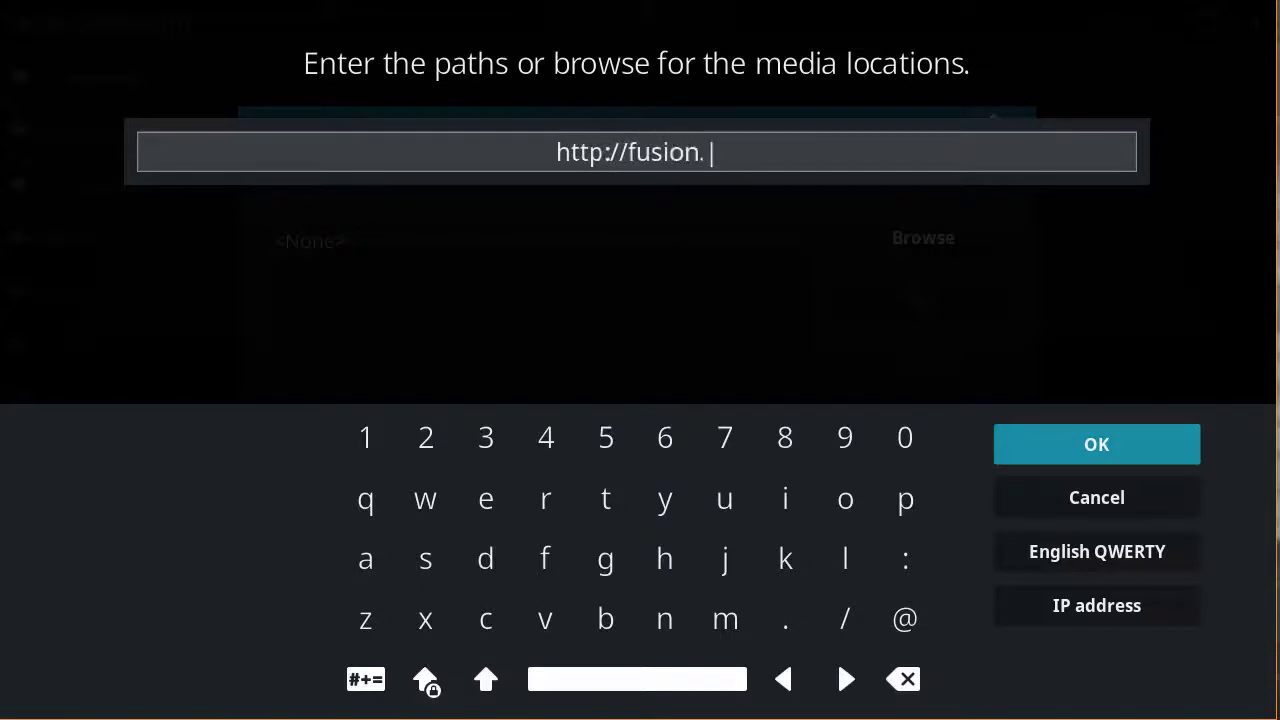
{"action": "key", "text": "BackSpace"}
{"action": "key", "text": "BackSpace"}
{"action": "key", "text": "BackSpace"}
{"action": "key", "text": "BackSpace"}
{"action": "key", "text": "BackSpace"}
{"action": "key", "text": "BackSpace"}
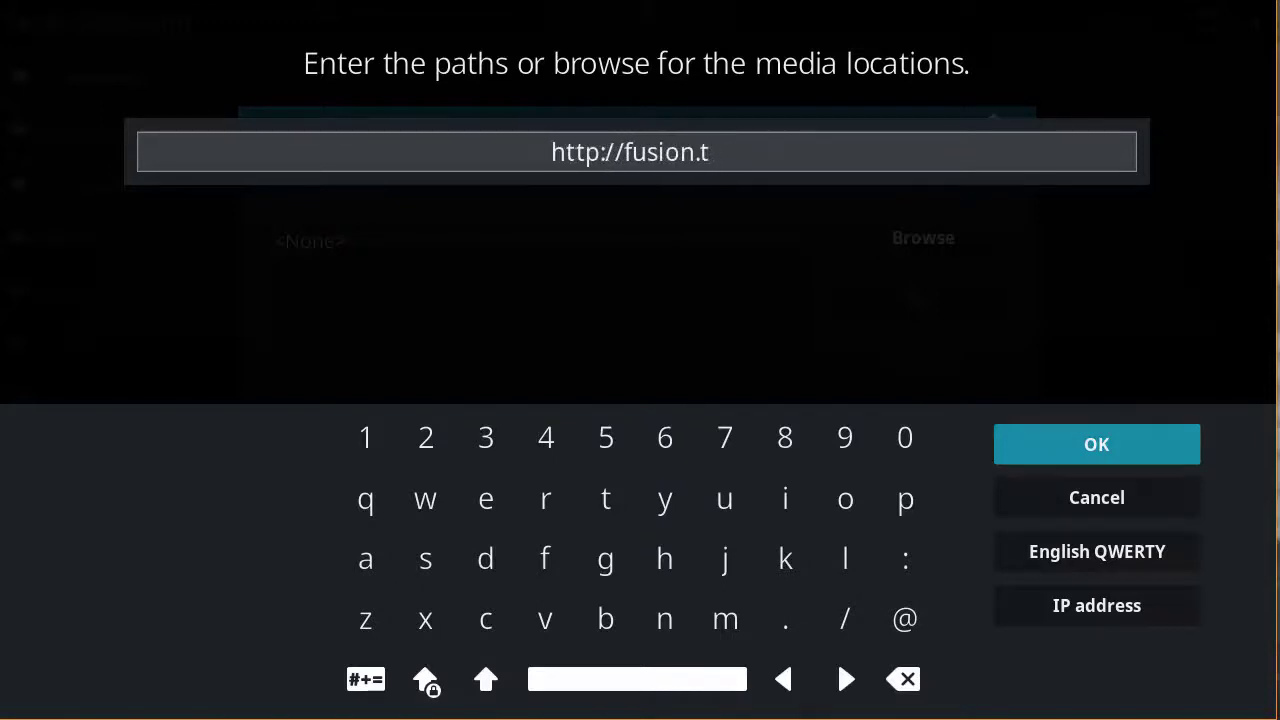
{"action": "type", "text": "vaddons.ag"}
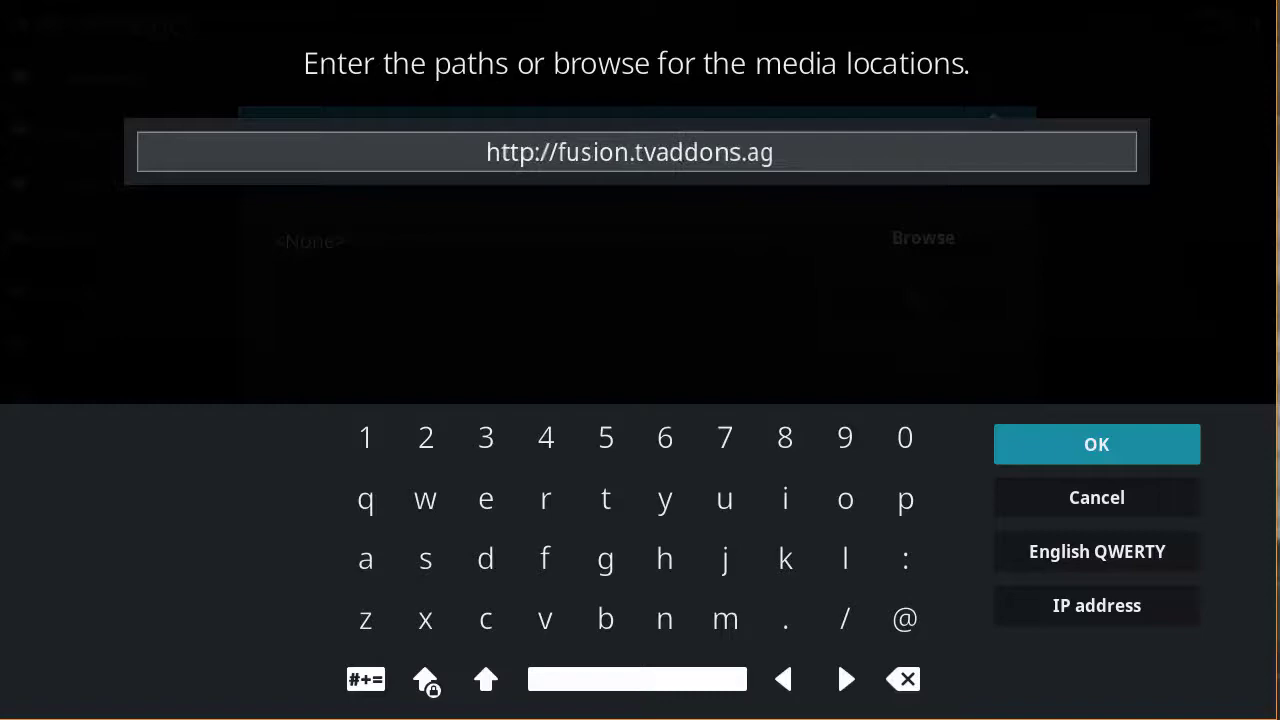
{"action": "left_click", "coordinate": [1177, 451]}
- Name the new media source FUSION, save it, and look for it among the file manager's sources
{"action": "left_click", "coordinate": [778, 488]}
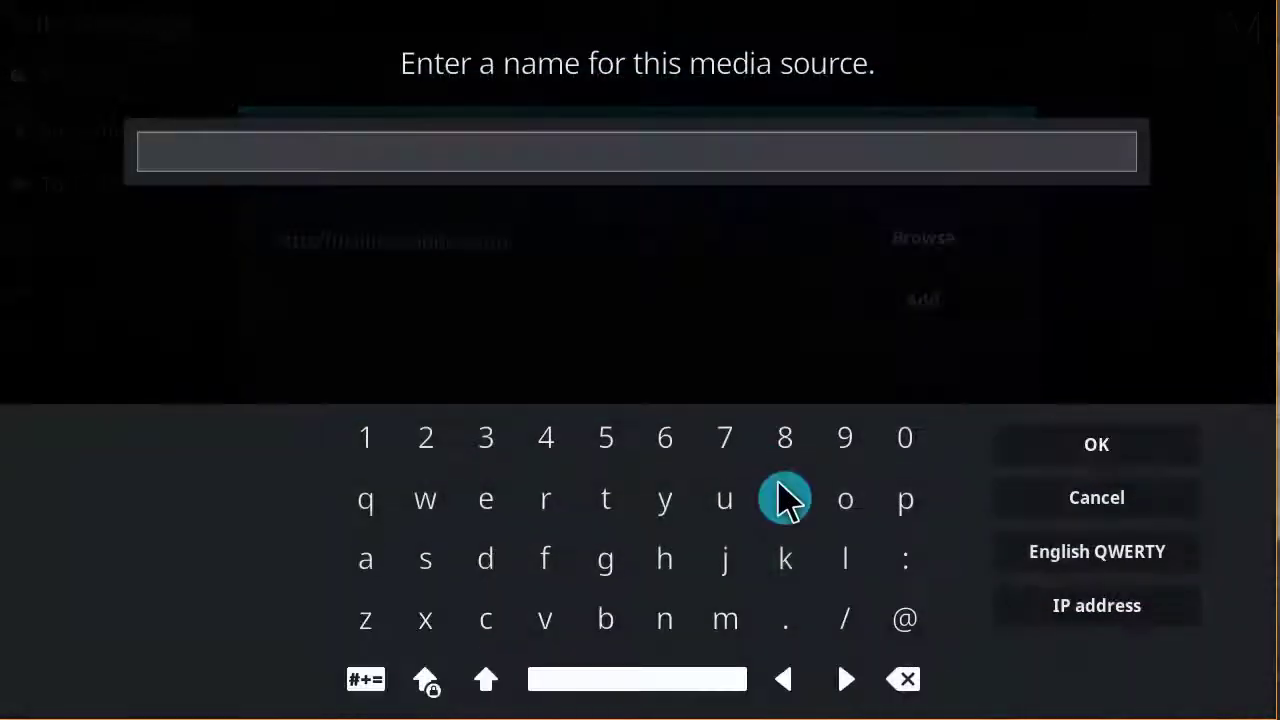
{"action": "type", "text": "FUSION"}
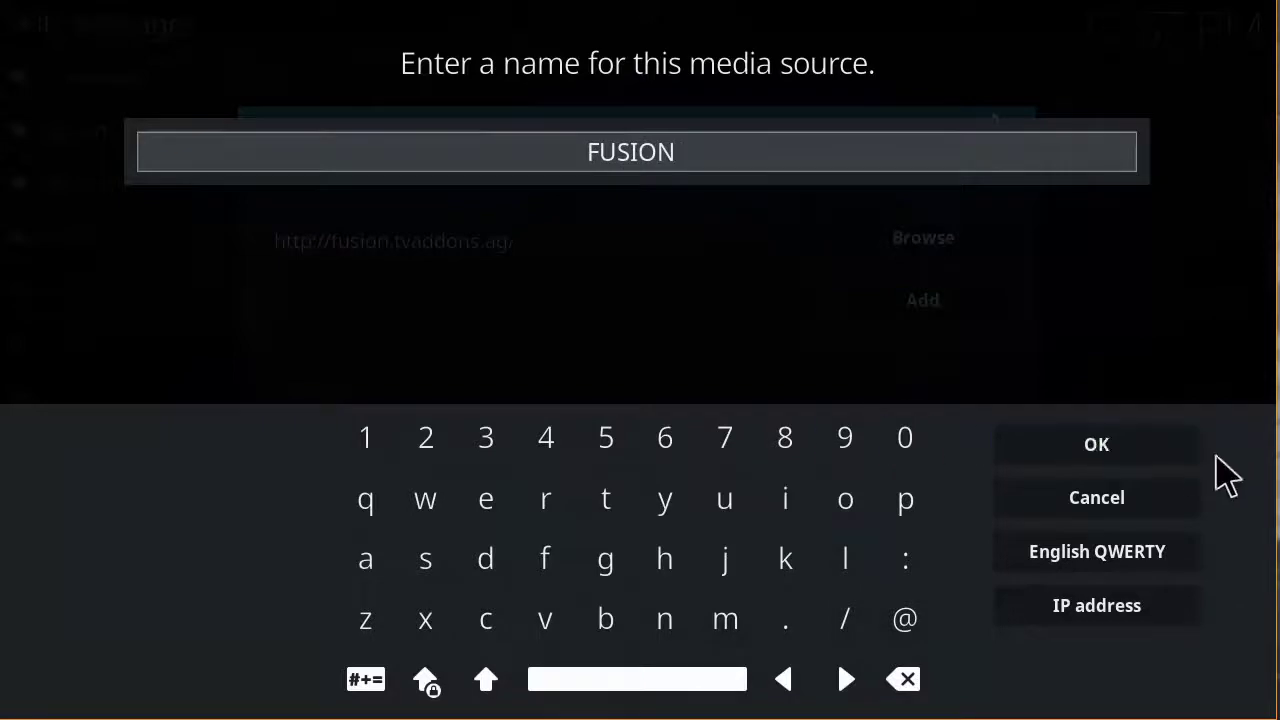
{"action": "left_click", "coordinate": [1170, 452]}
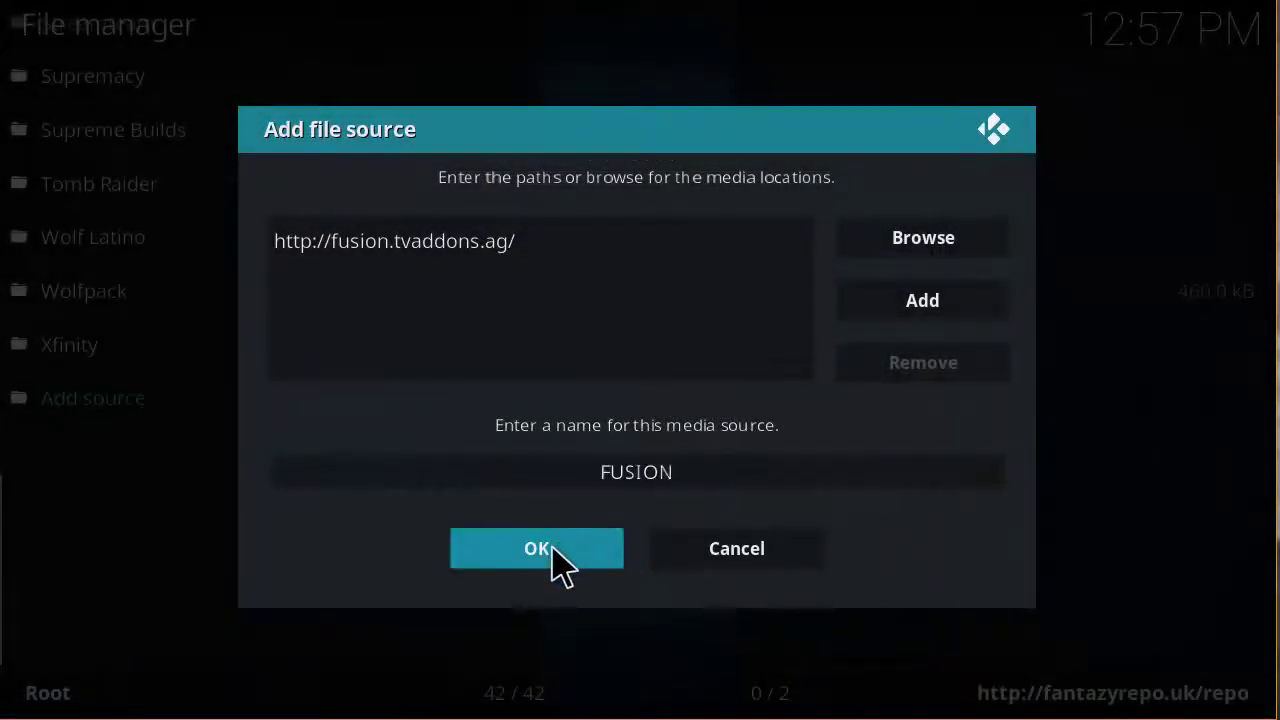
{"action": "left_click", "coordinate": [562, 538]}
{"action": "scroll", "coordinate": [213, 370], "scroll_direction": "up", "scroll_amount": 20}
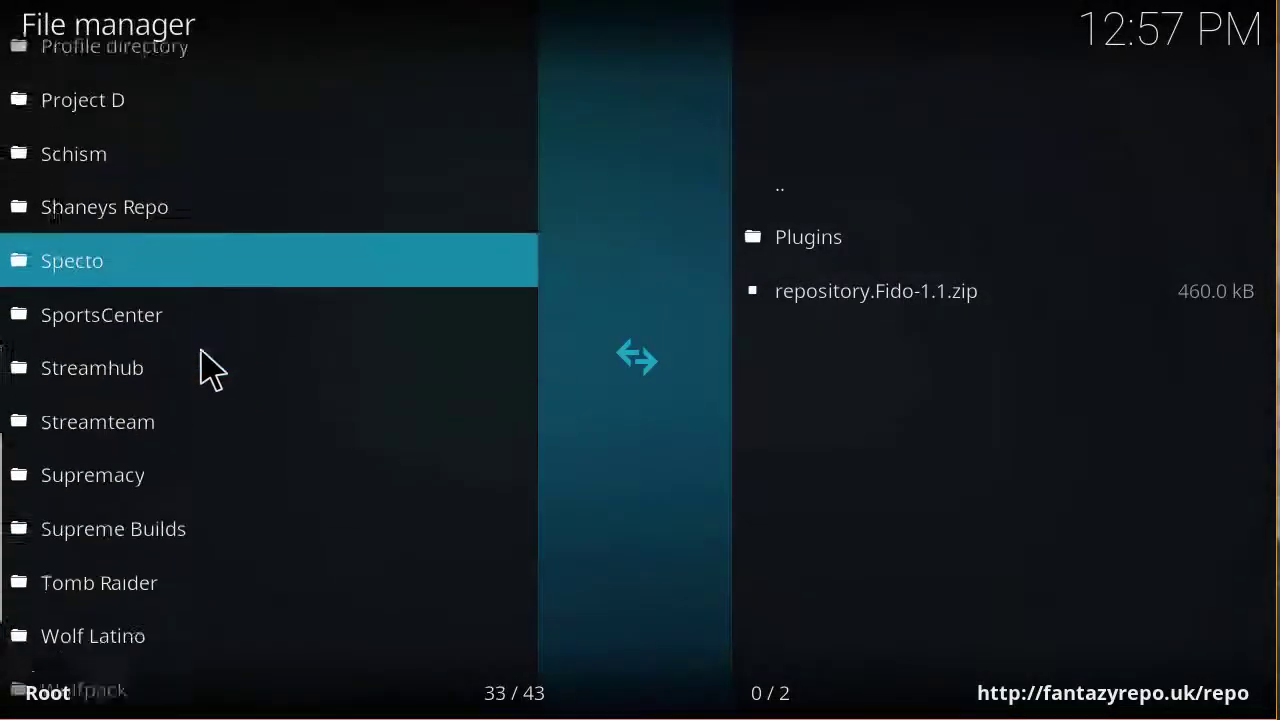
{"action": "scroll", "coordinate": [170, 300], "scroll_direction": "up", "scroll_amount": 4}
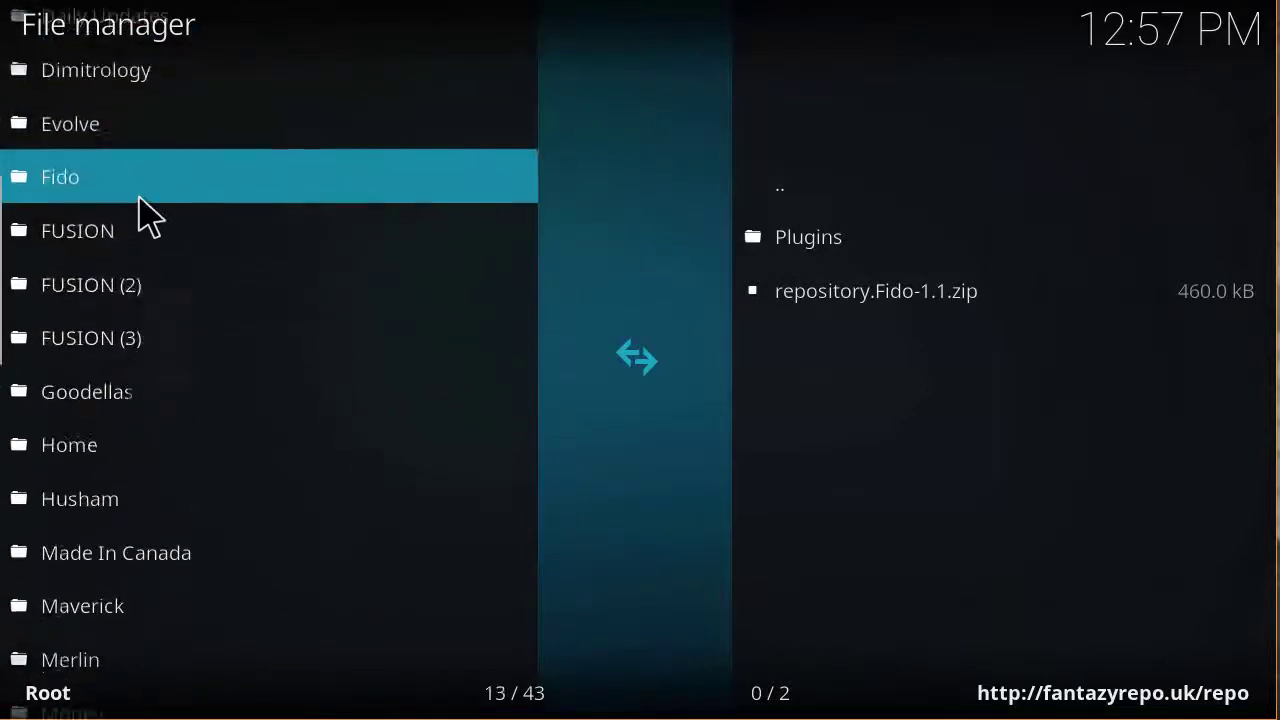
- Leave the File manager and open the zip file installation dialog in the add-on browser
{"action": "scroll", "coordinate": [680, 470], "scroll_direction": "down", "scroll_amount": 8}
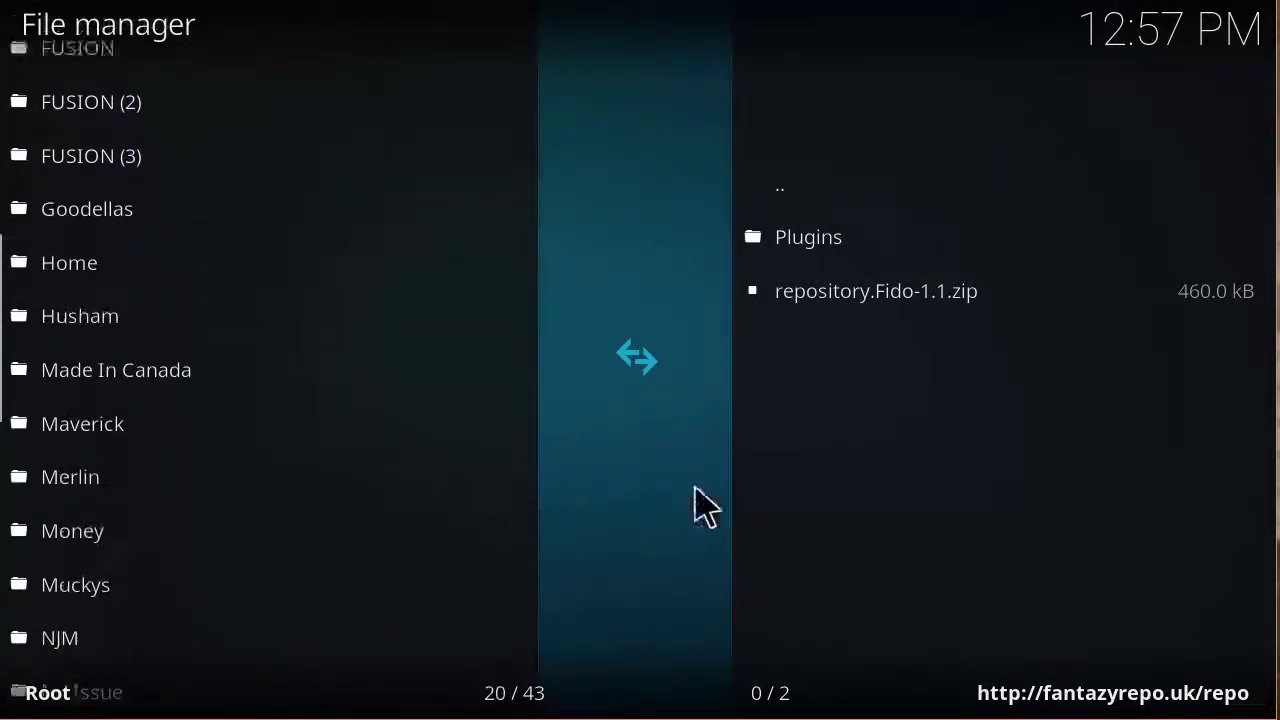
{"action": "key", "text": "Escape"}
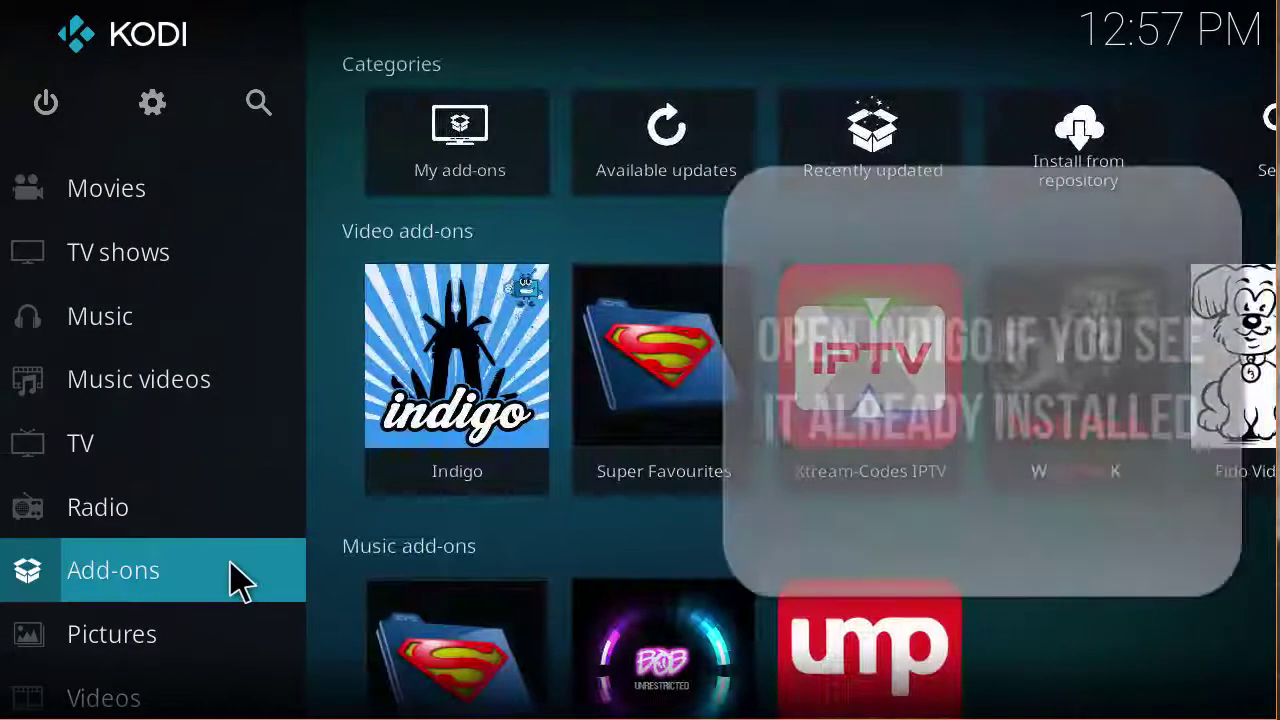
{"action": "left_click", "coordinate": [236, 582]}
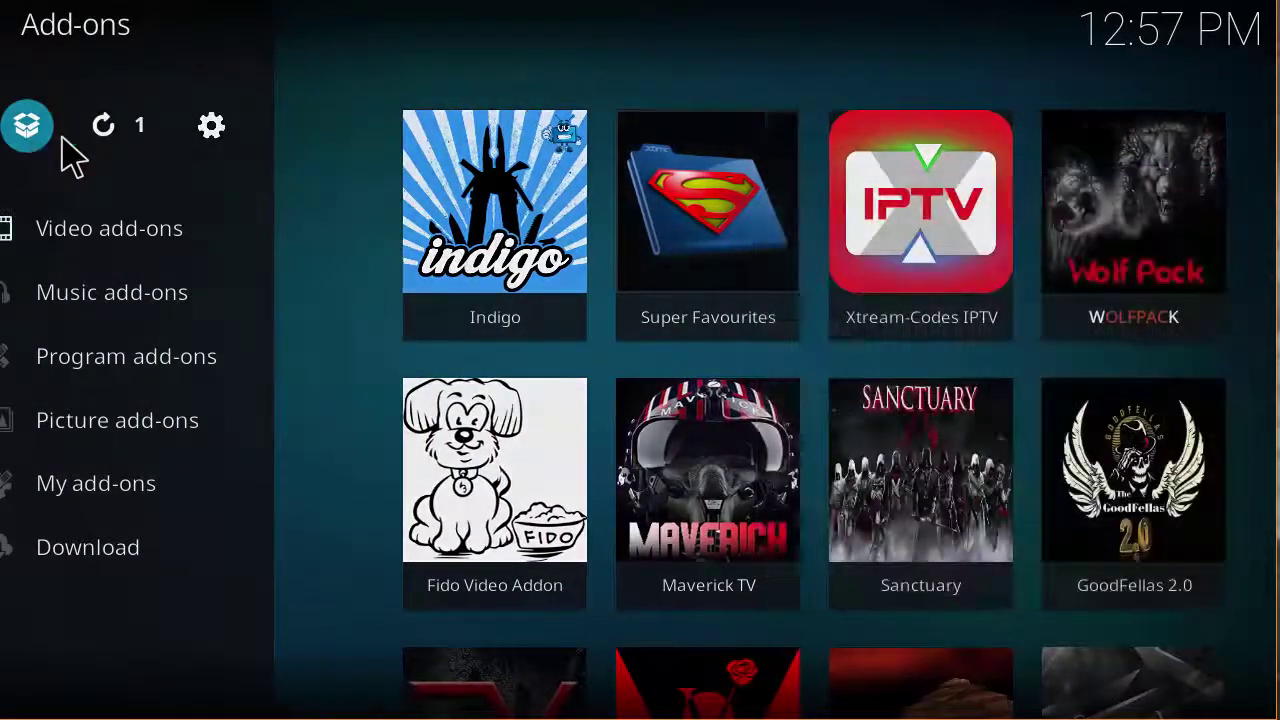
{"action": "left_click", "coordinate": [62, 138]}
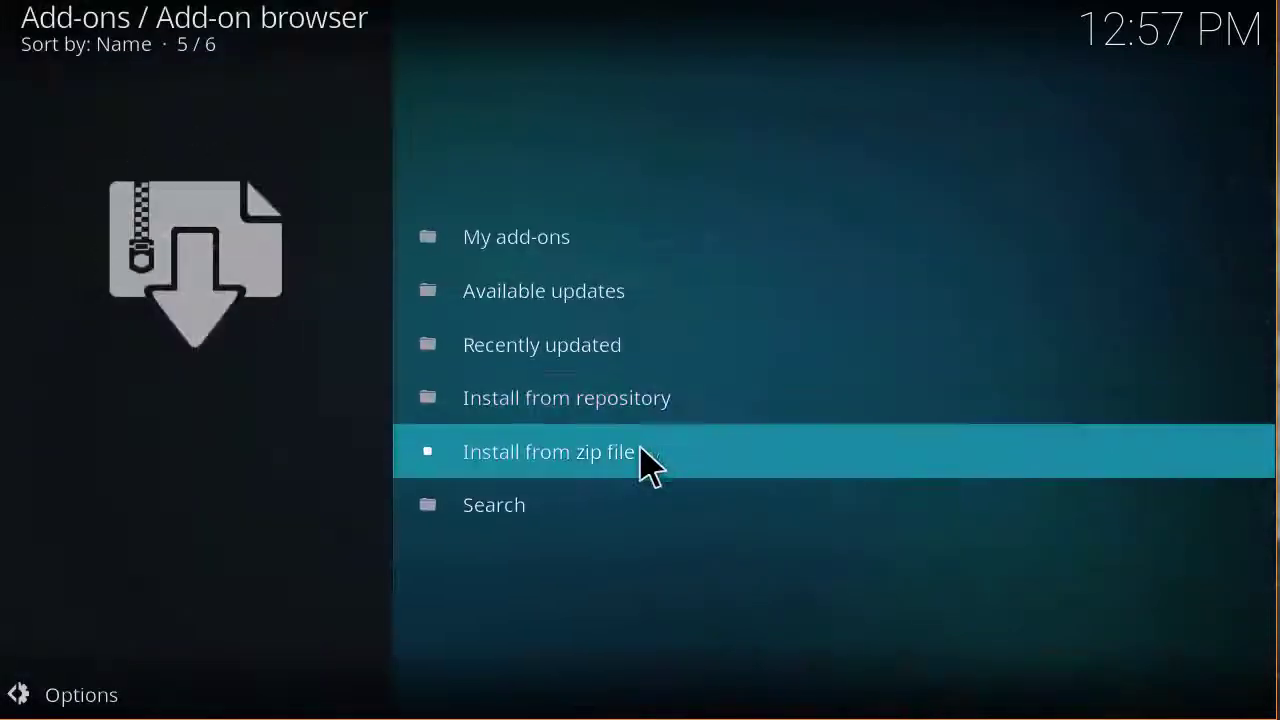
{"action": "left_click", "coordinate": [641, 450]}
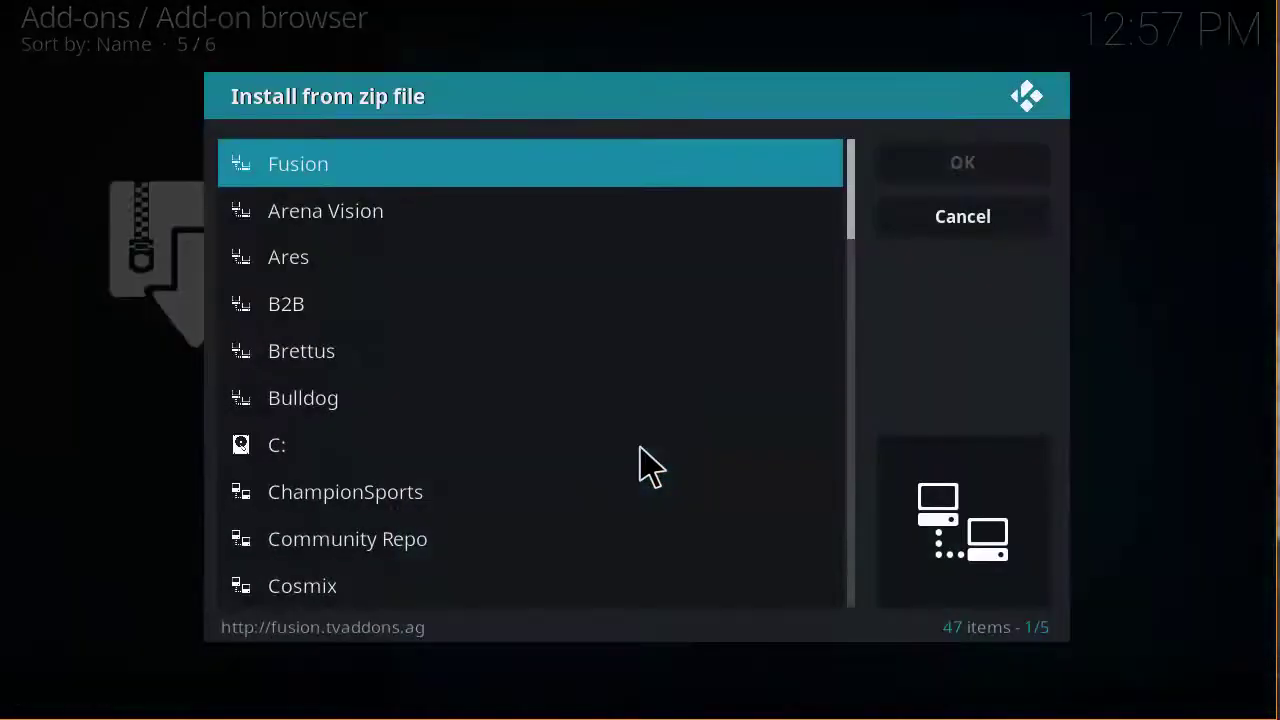
- Install Indigo from its zip file in the begin-here folder of the FUSION source
{"action": "scroll", "coordinate": [503, 428], "scroll_direction": "down", "scroll_amount": 8}
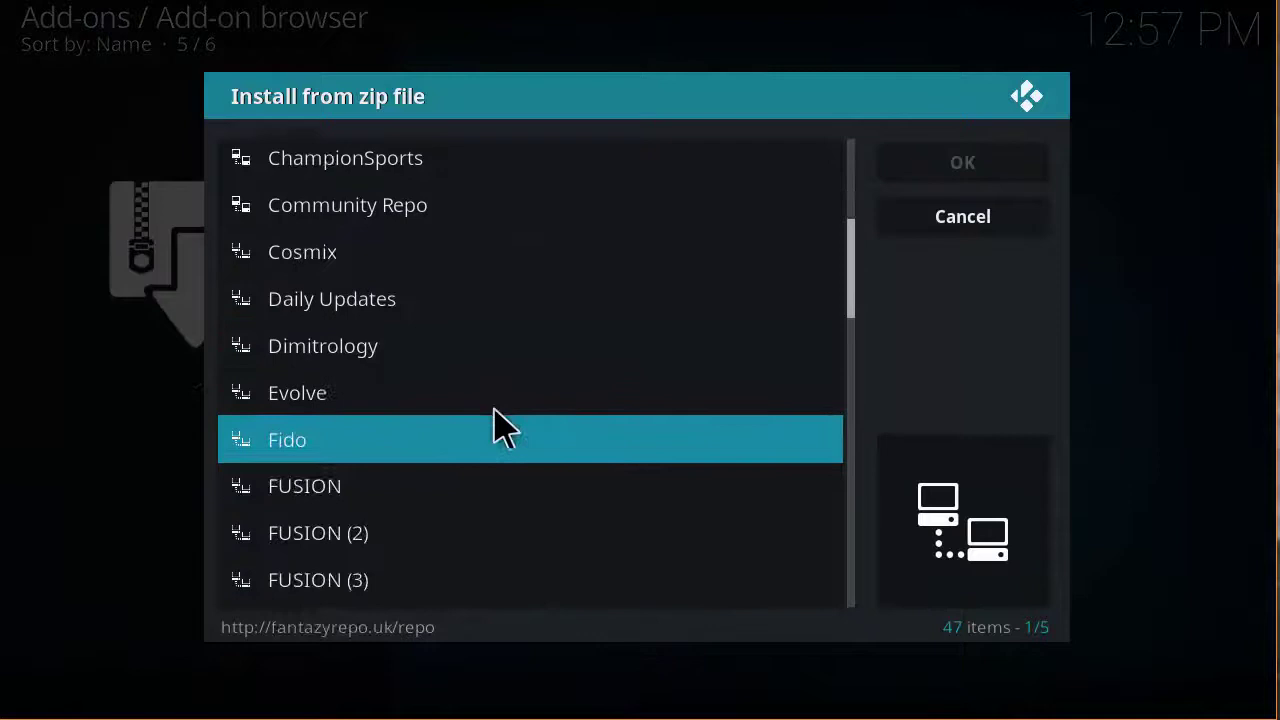
{"action": "scroll", "coordinate": [503, 428], "scroll_direction": "up", "scroll_amount": 4}
{"action": "scroll", "coordinate": [503, 428], "scroll_direction": "down", "scroll_amount": 6}
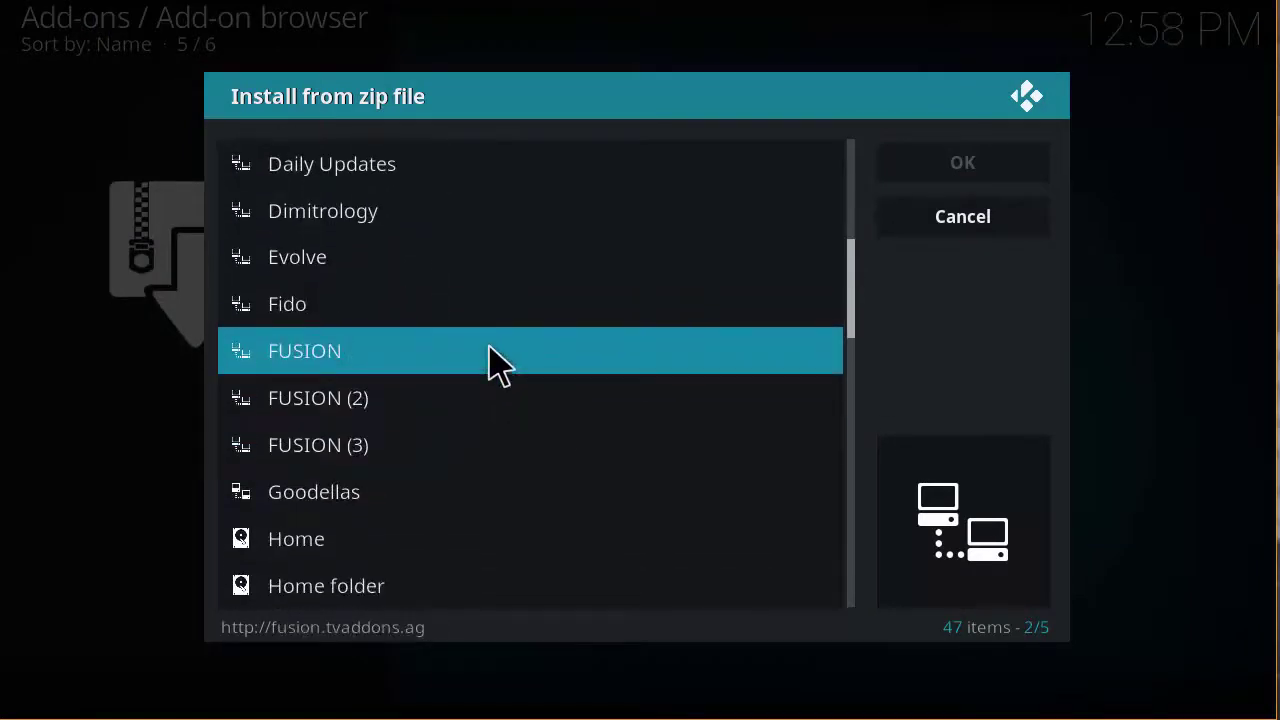
{"action": "left_click", "coordinate": [497, 365]}
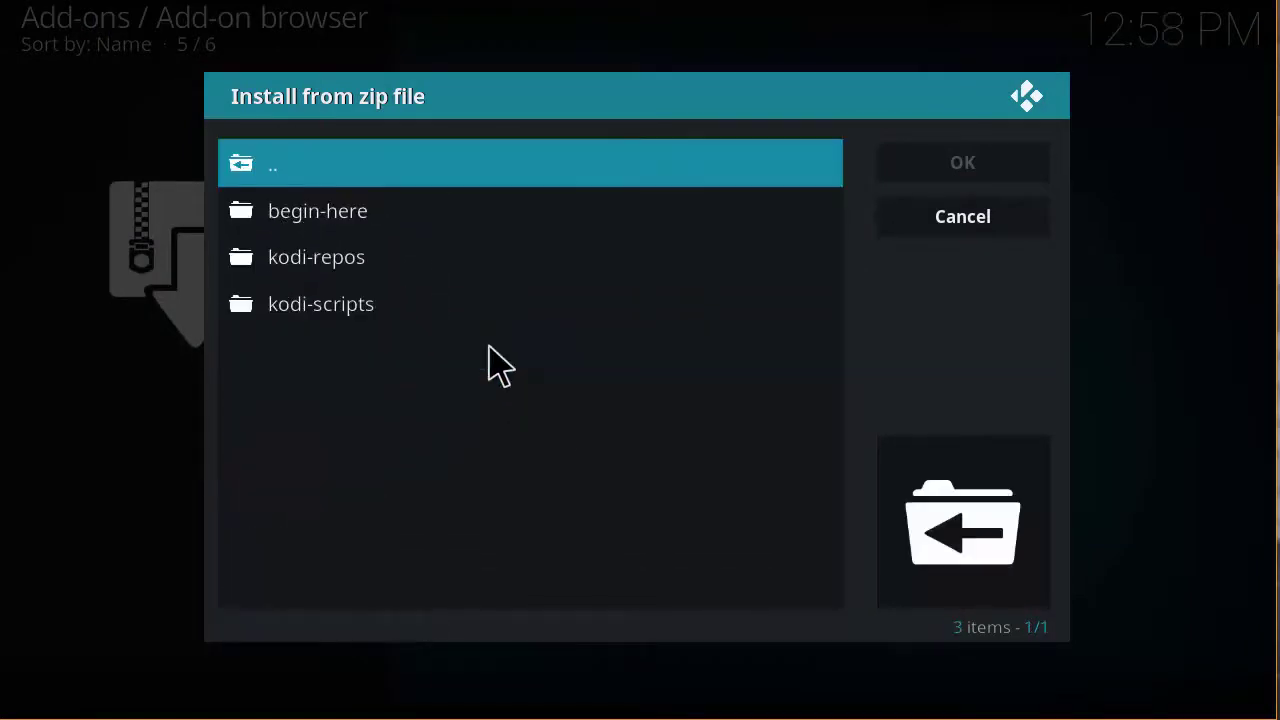
{"action": "left_click", "coordinate": [462, 236]}
{"action": "left_click", "coordinate": [480, 229]}
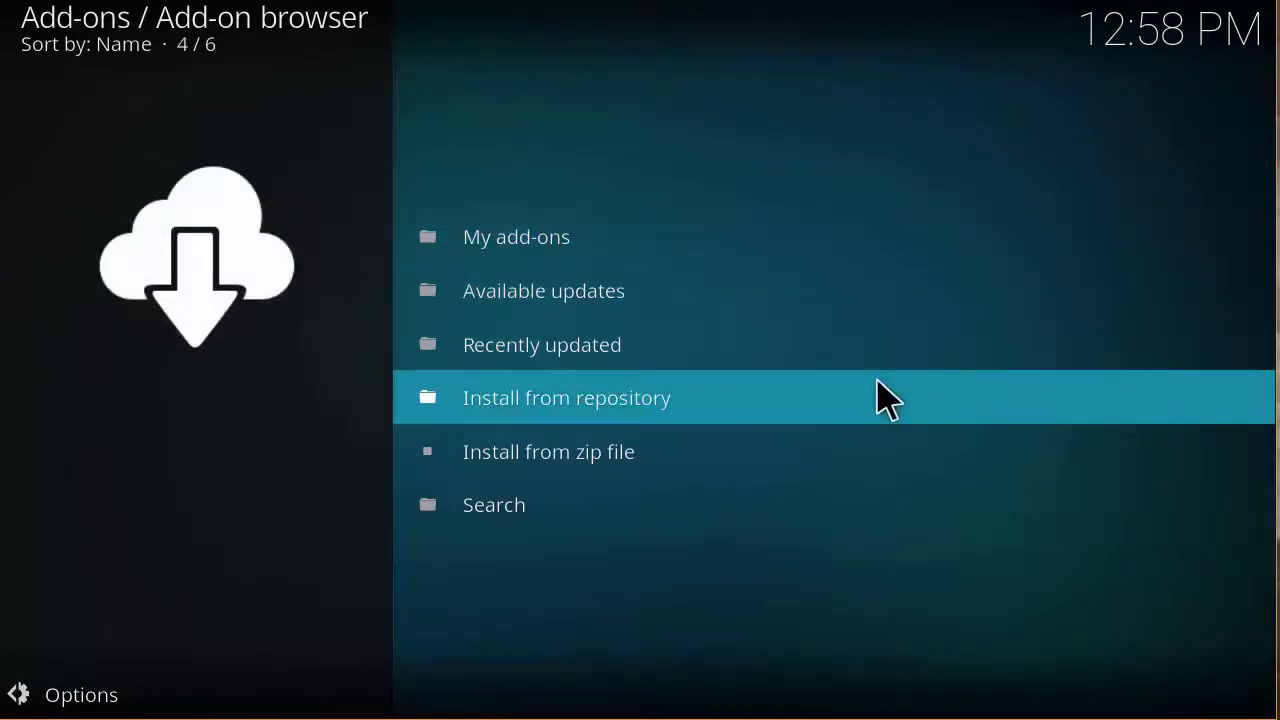
- Return to the home screen, start Factory Restore in the Indigo add-on, and decline the restore confirmation
{"action": "key", "text": "Escape"}
{"action": "key", "text": "Escape"}
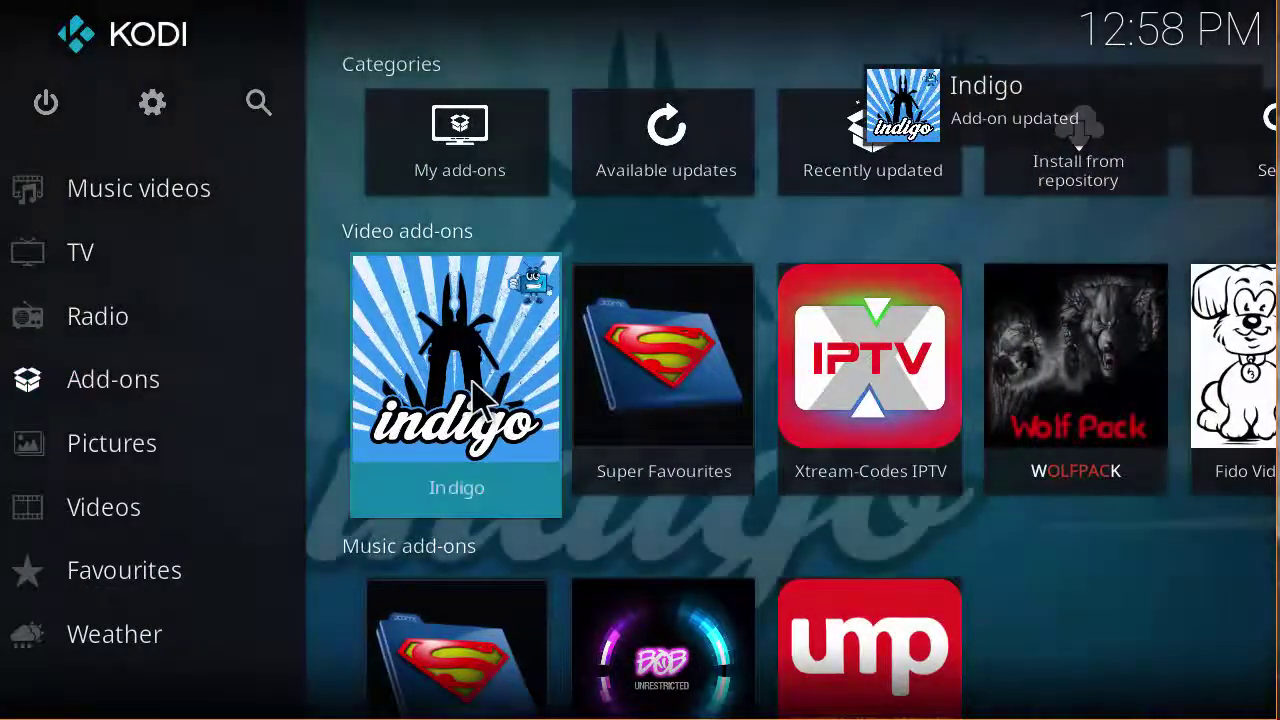
{"action": "left_click", "coordinate": [477, 396]}
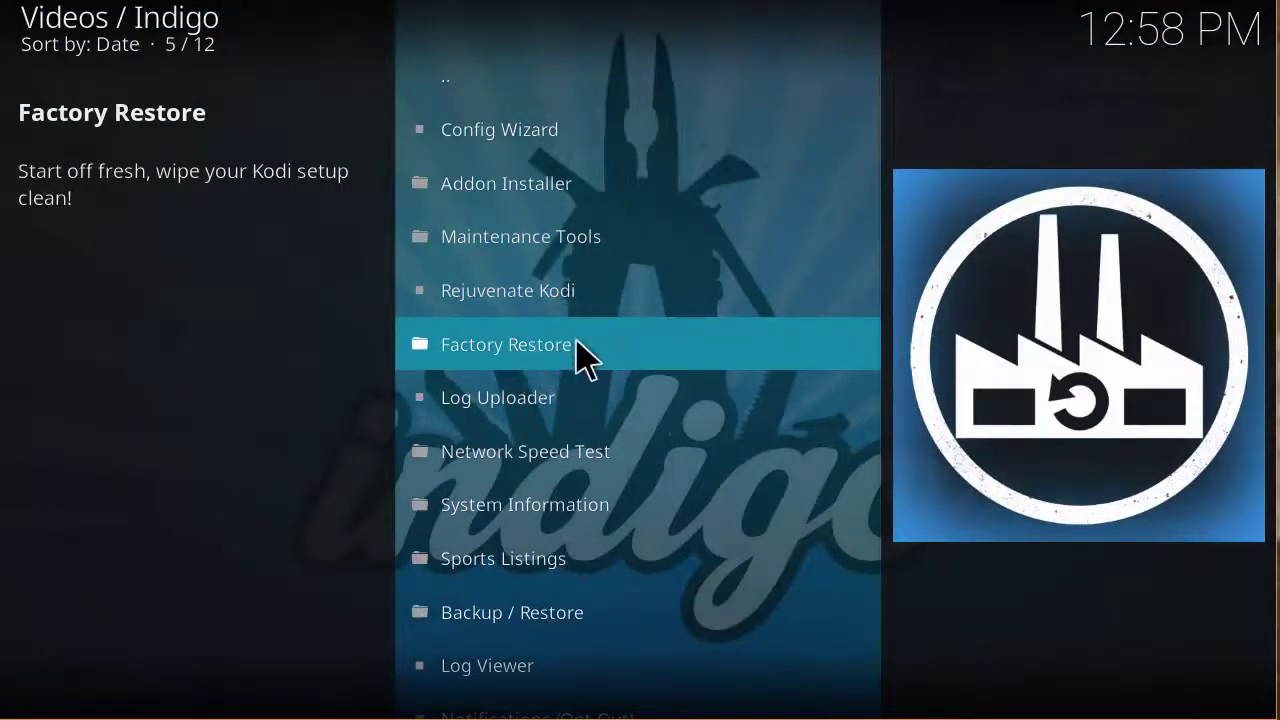
{"action": "left_click", "coordinate": [584, 350]}
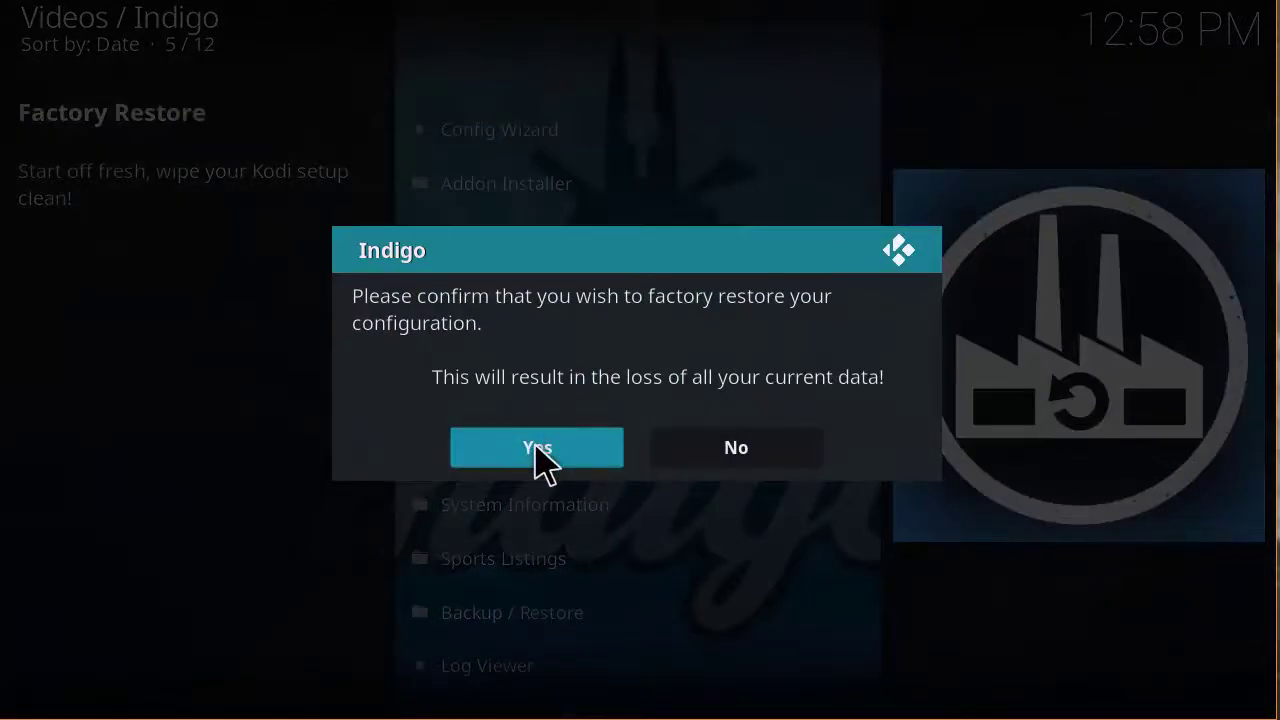
{"action": "left_click", "coordinate": [770, 465]}
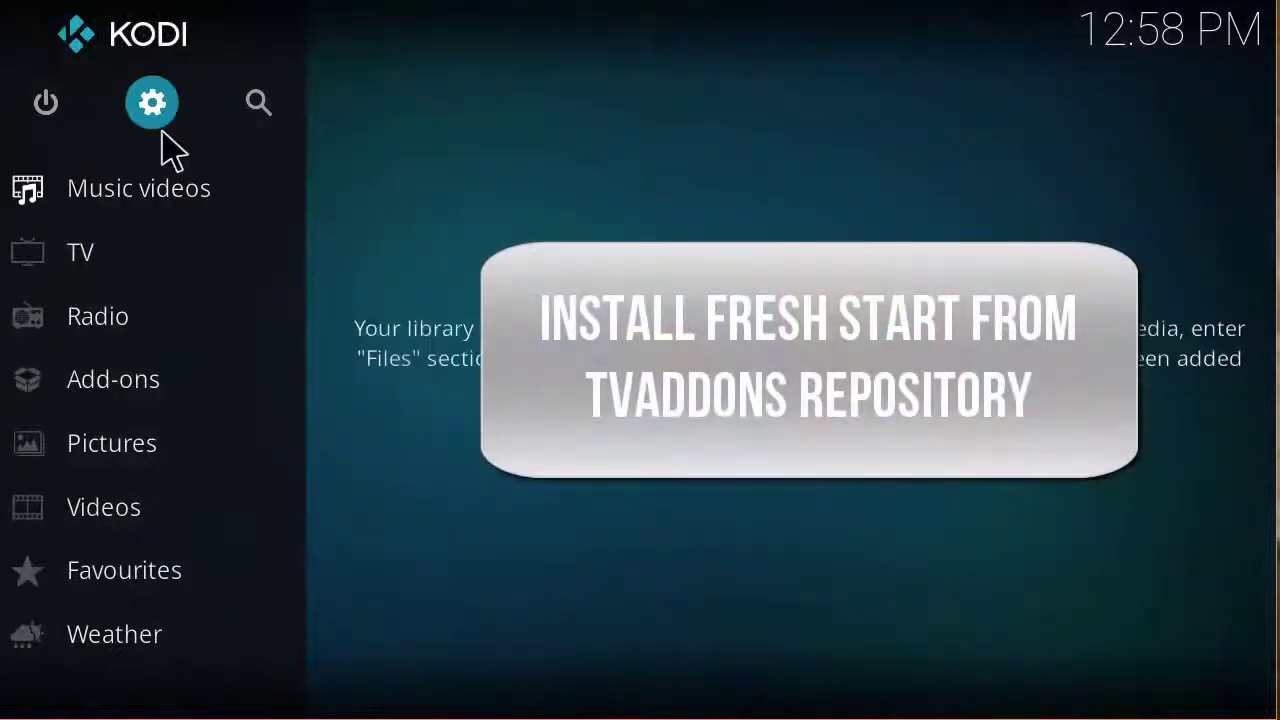
- Open the add-on browser and display the list of repositories available for installing add-ons
{"action": "left_click", "coordinate": [134, 388]}
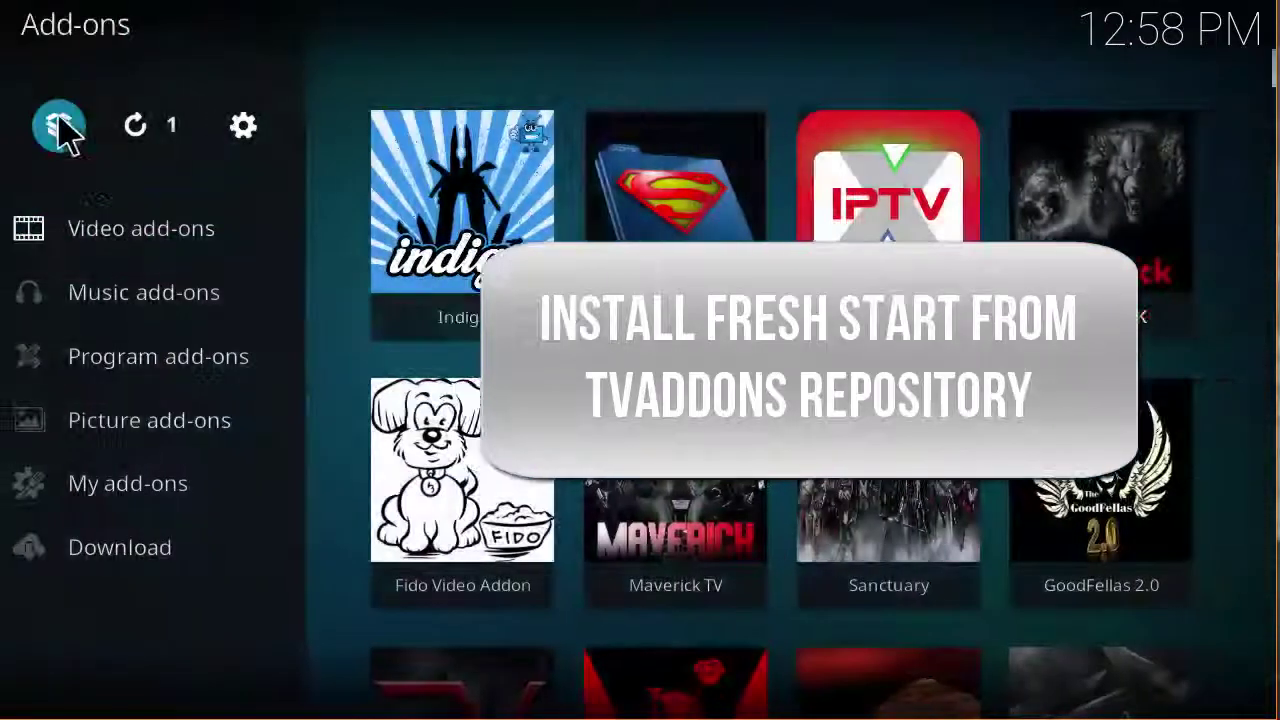
{"action": "left_click", "coordinate": [58, 127]}
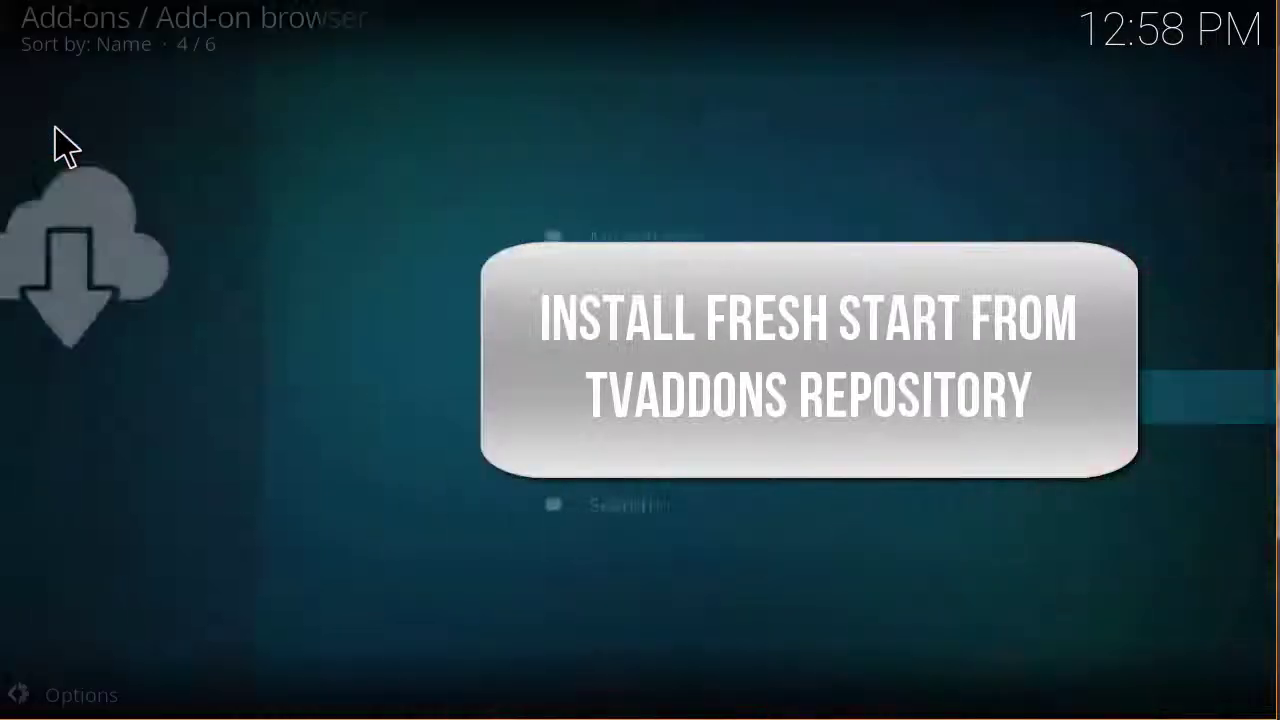
{"action": "left_click", "coordinate": [470, 397]}
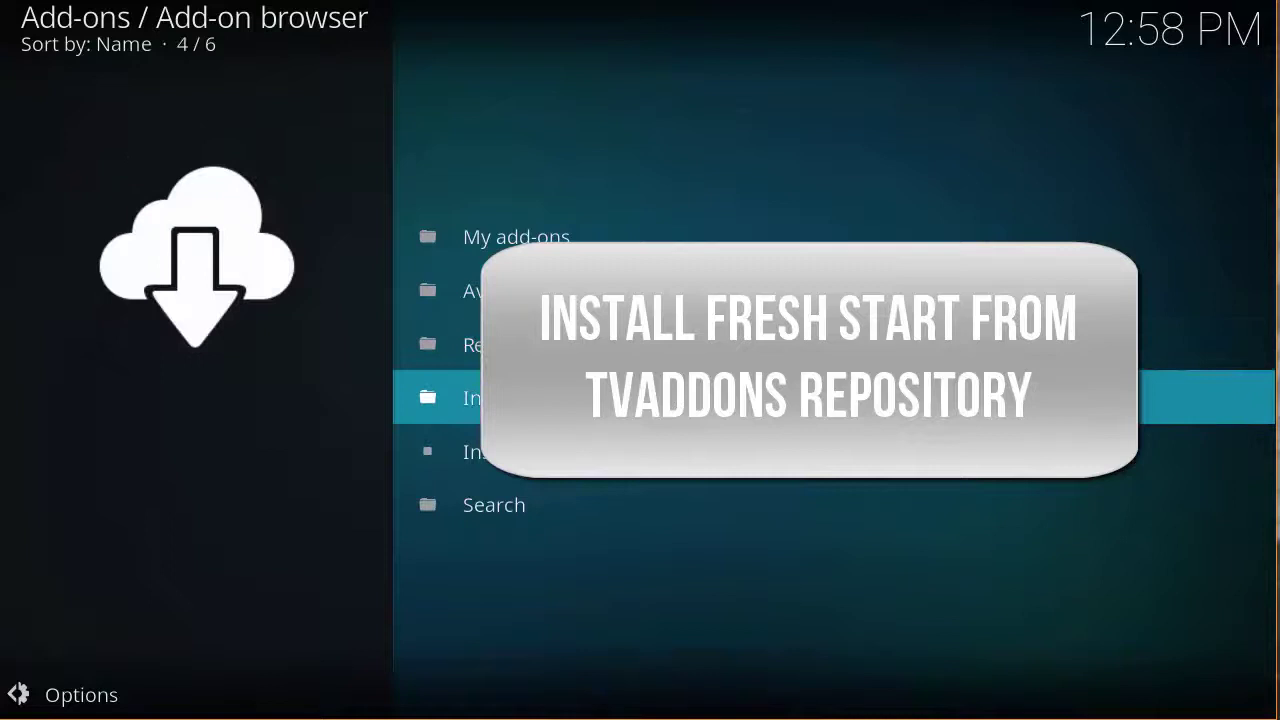
{"action": "left_click", "coordinate": [586, 391]}
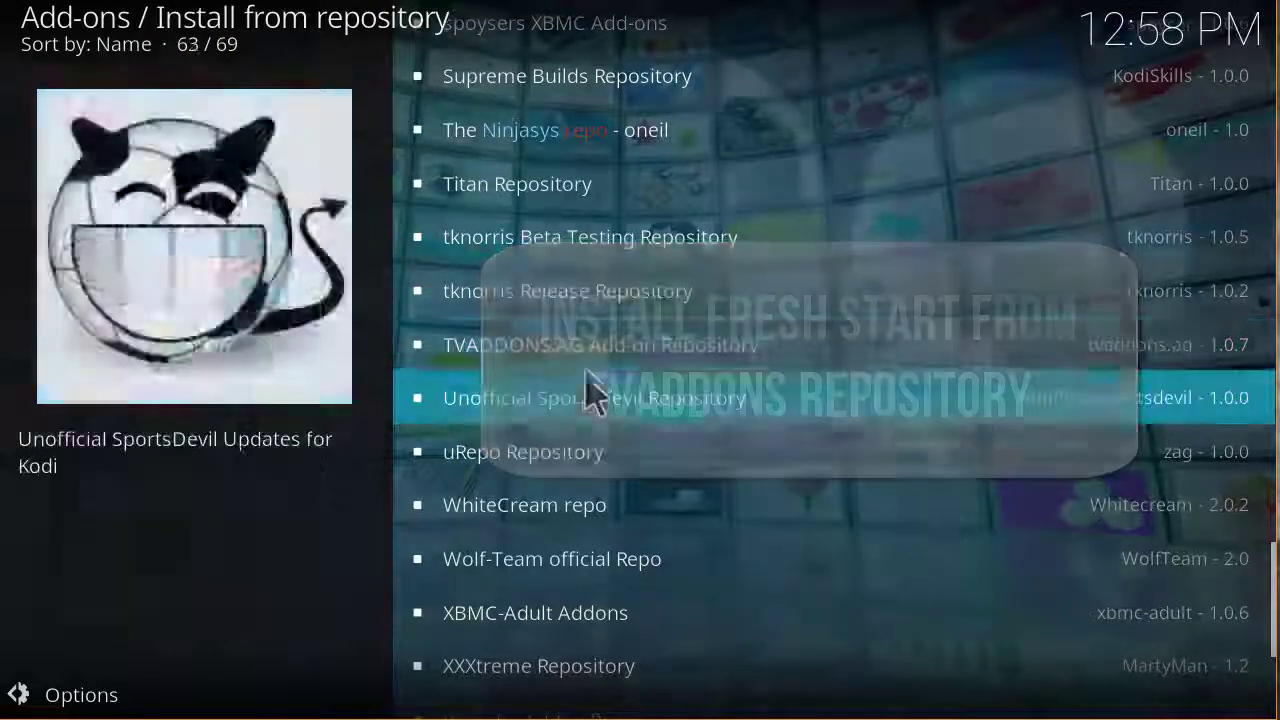
{"action": "scroll", "coordinate": [590, 350], "scroll_direction": "up", "scroll_amount": 7}
{"action": "scroll", "coordinate": [543, 149], "scroll_direction": "up", "scroll_amount": 20}
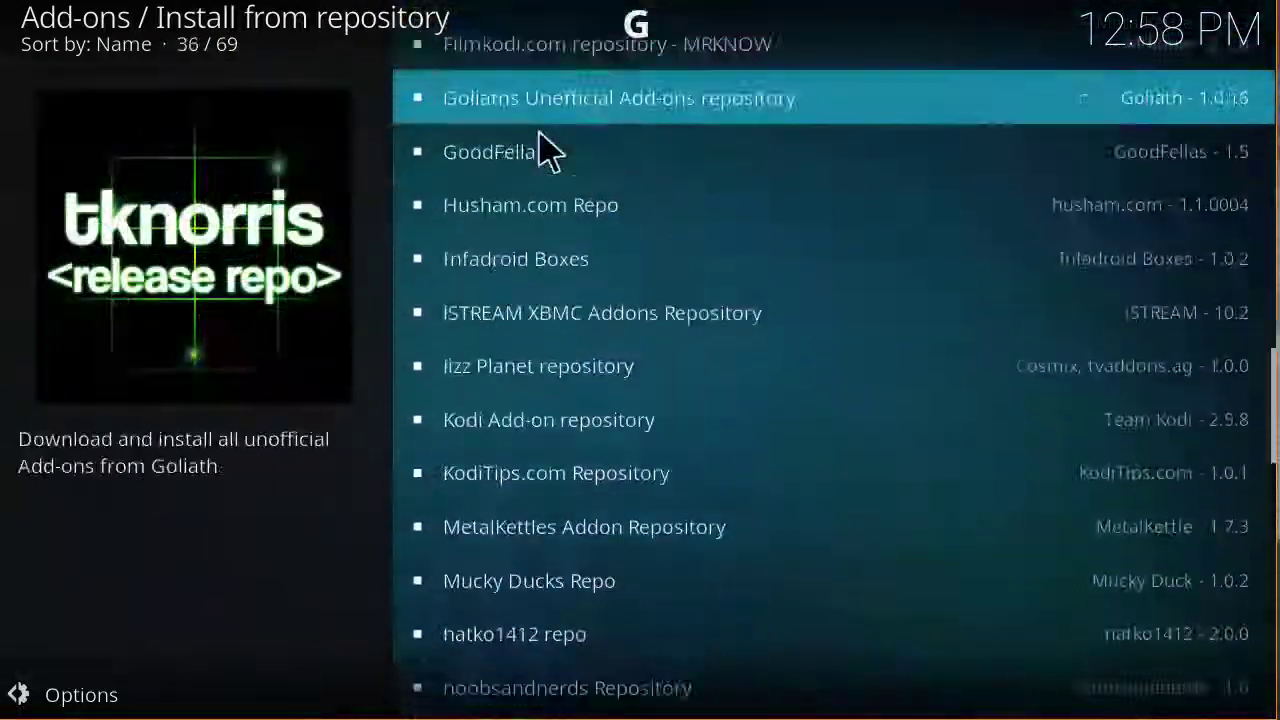
{"action": "scroll", "coordinate": [525, 115], "scroll_direction": "up", "scroll_amount": 20}
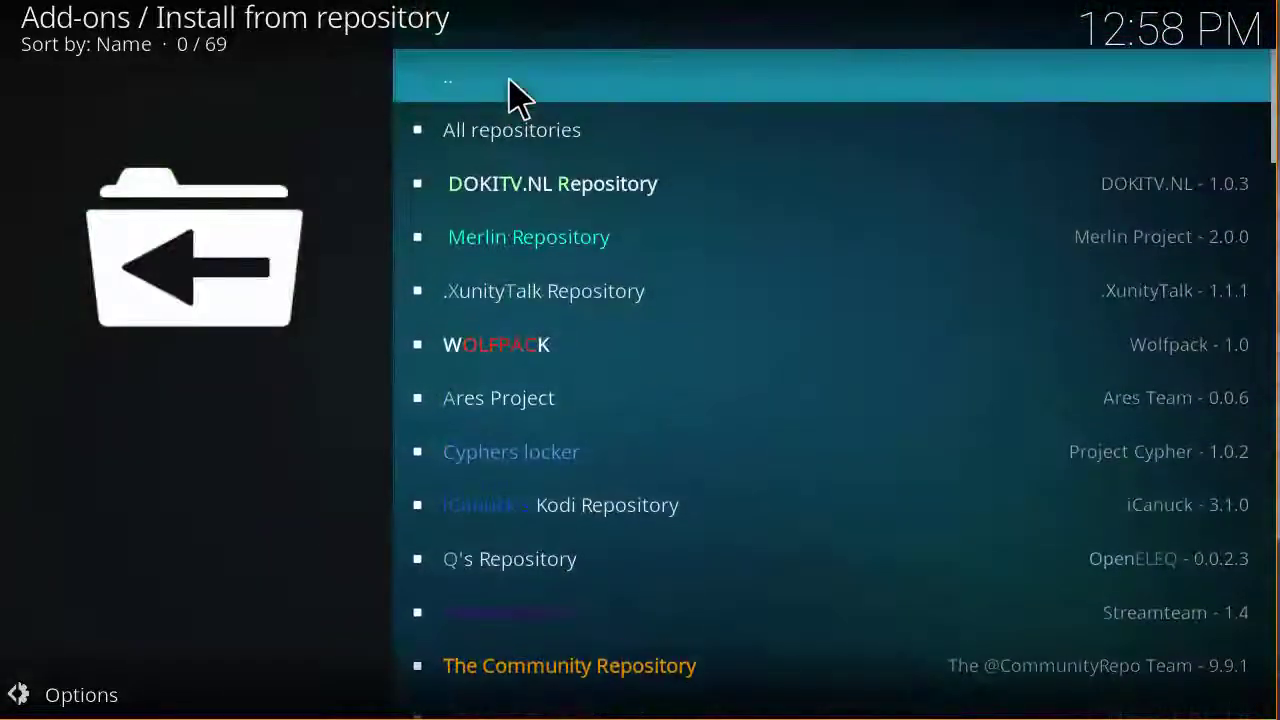
{"action": "left_click", "coordinate": [512, 96]}
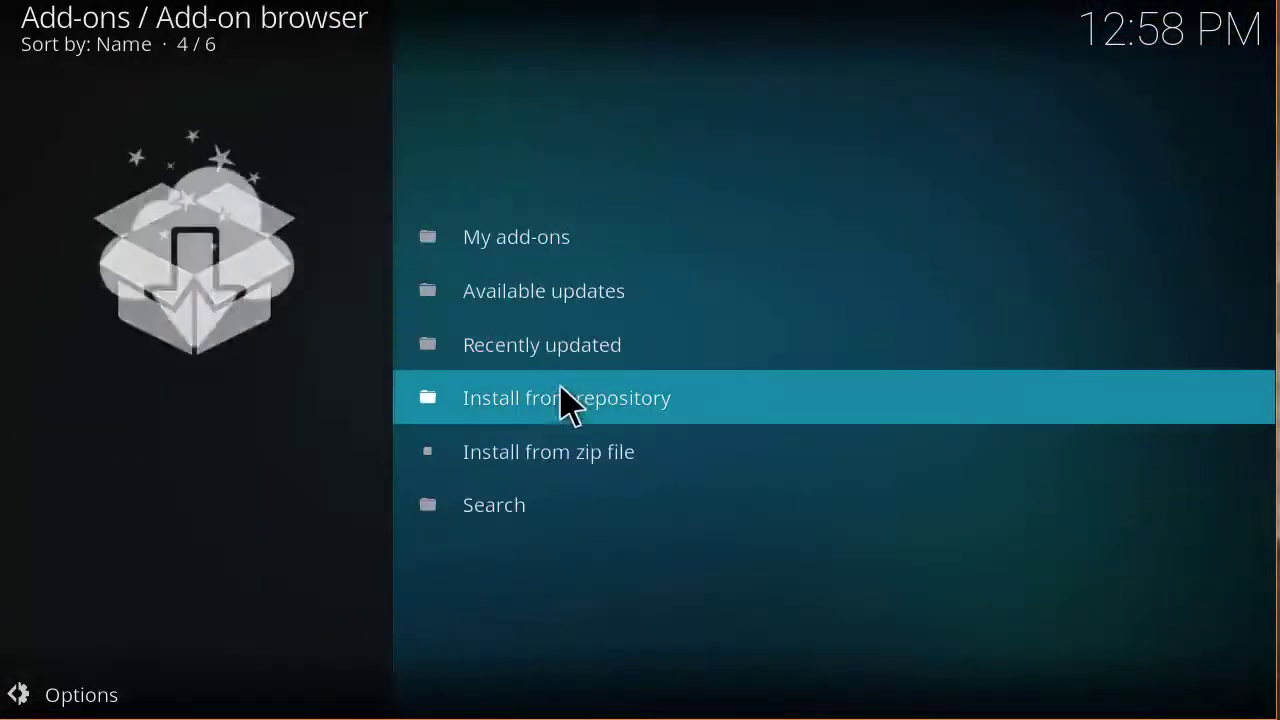
{"action": "left_click", "coordinate": [566, 402]}
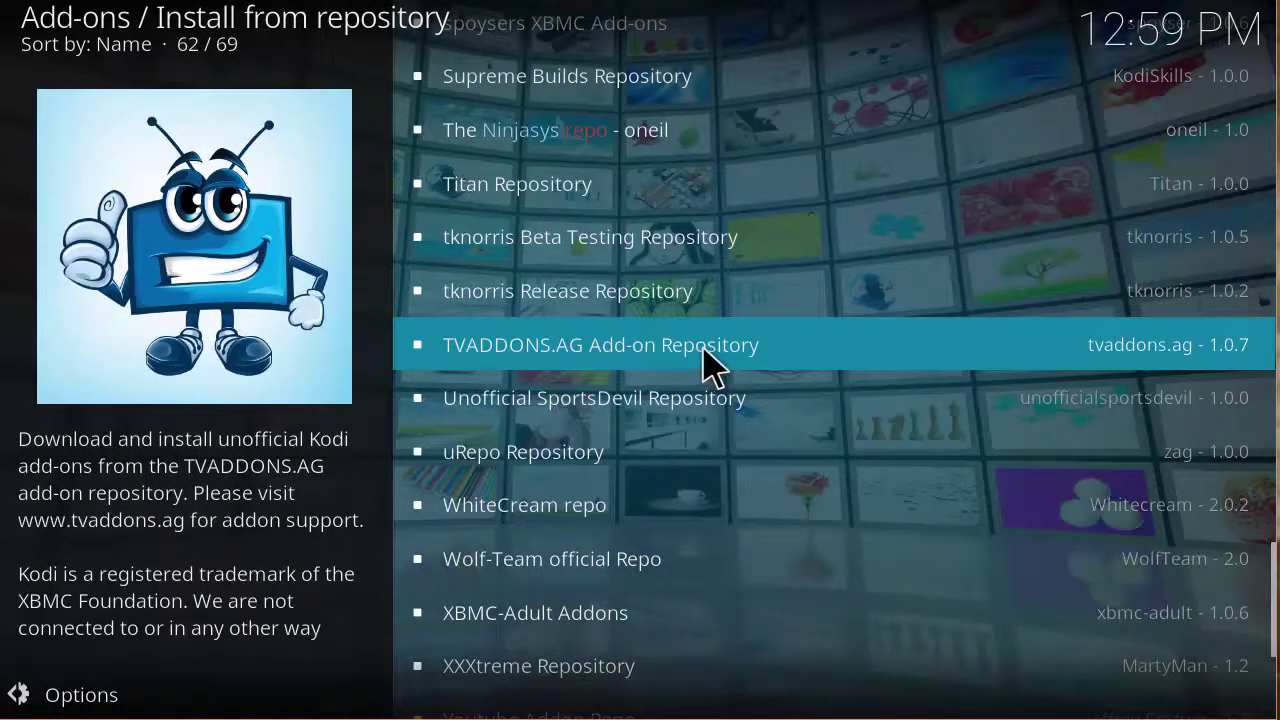
- Install the Fresh Start program add-on from the TVADDONS.AG Add-on Repository
{"action": "left_click", "coordinate": [703, 348]}
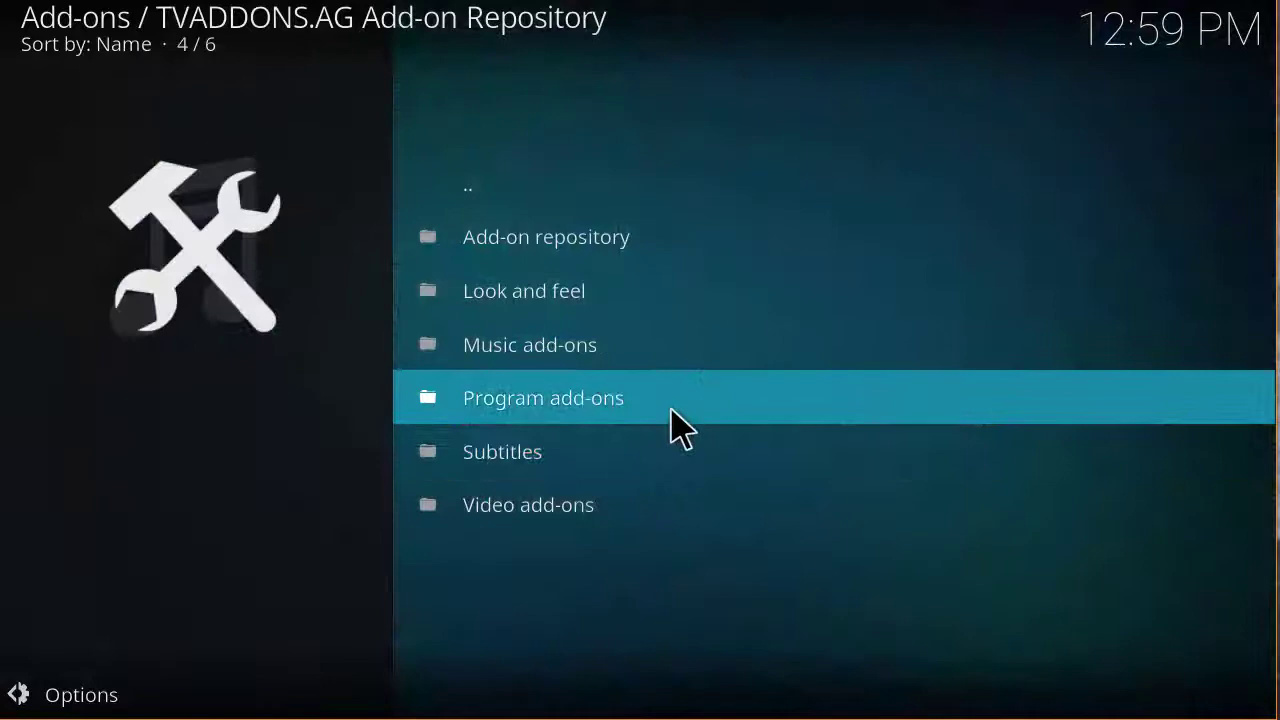
{"action": "left_click", "coordinate": [671, 409]}
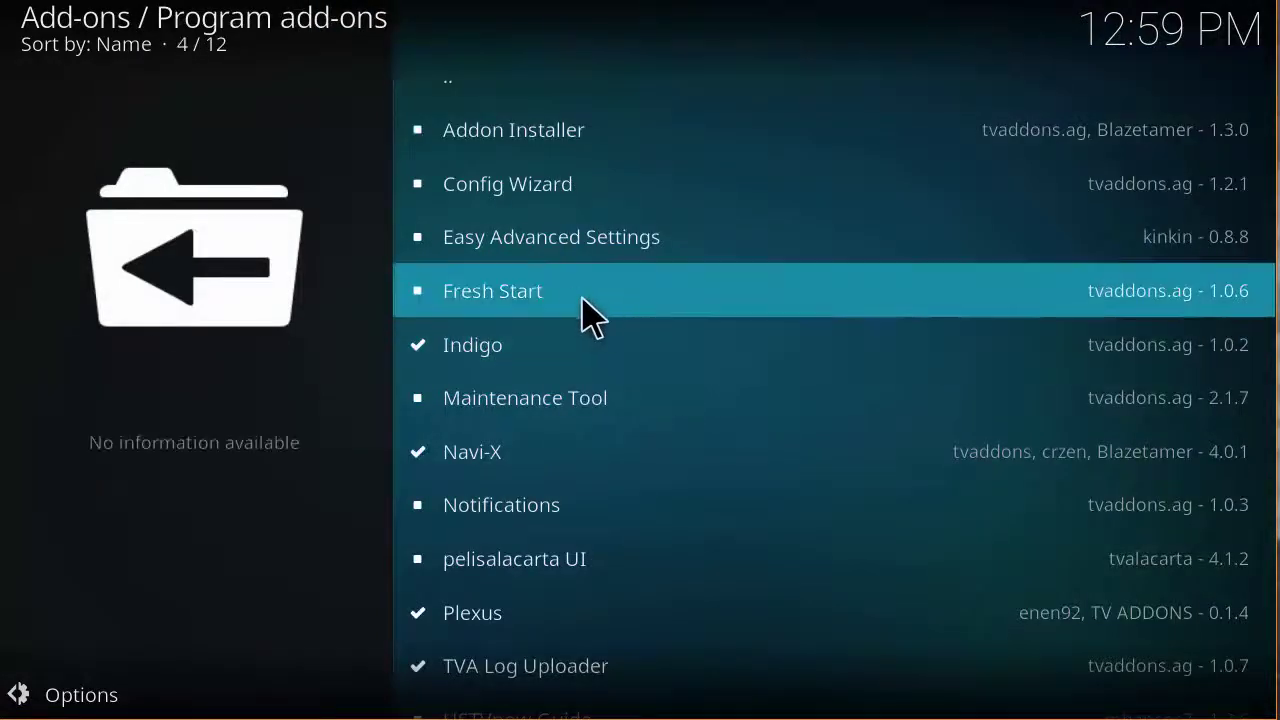
{"action": "left_click", "coordinate": [543, 294]}
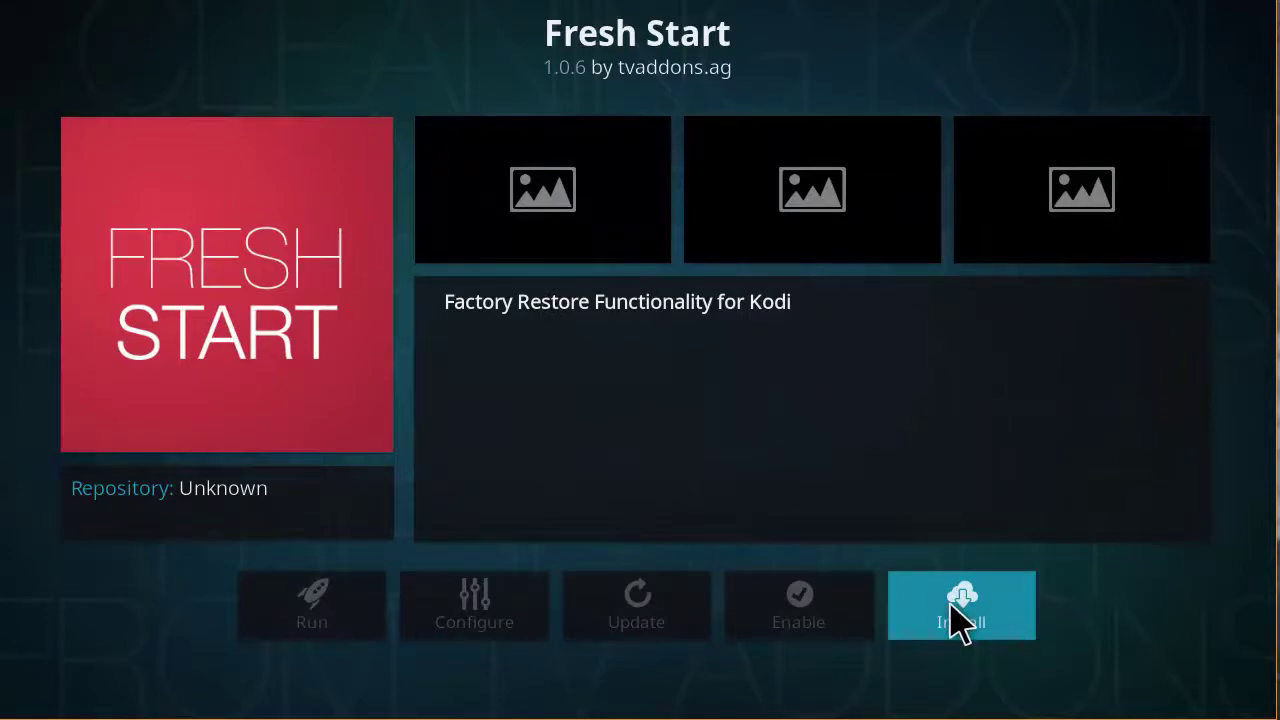
{"action": "left_click", "coordinate": [985, 628]}
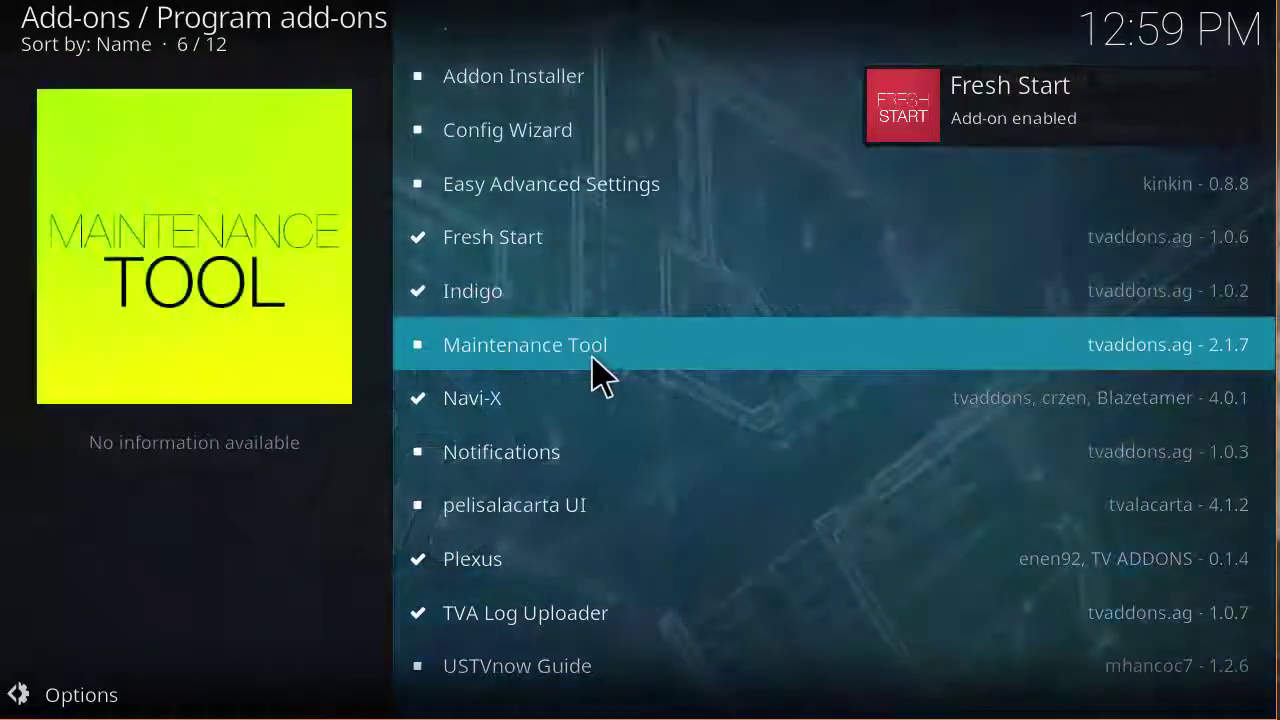
- Return to the Add-ons overview and list the installed program add-ons
{"action": "key", "text": "BackSpace"}
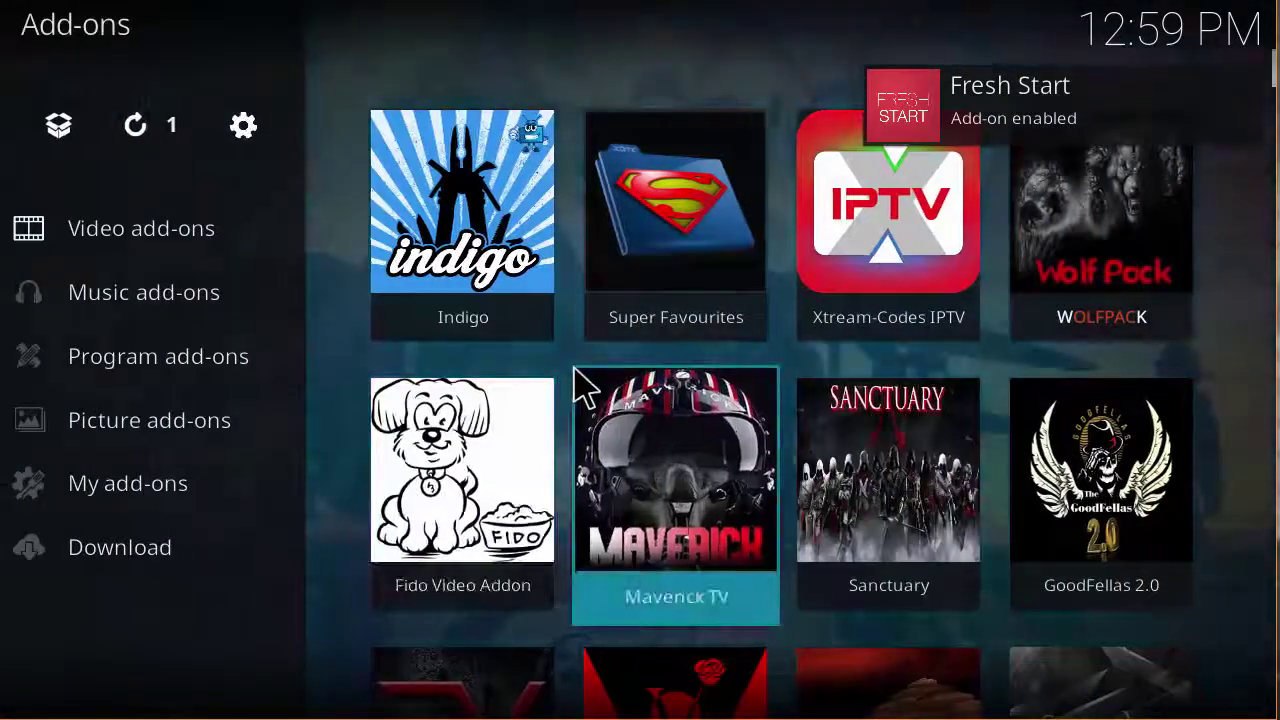
{"action": "scroll", "coordinate": [575, 475], "scroll_direction": "down", "scroll_amount": 10}
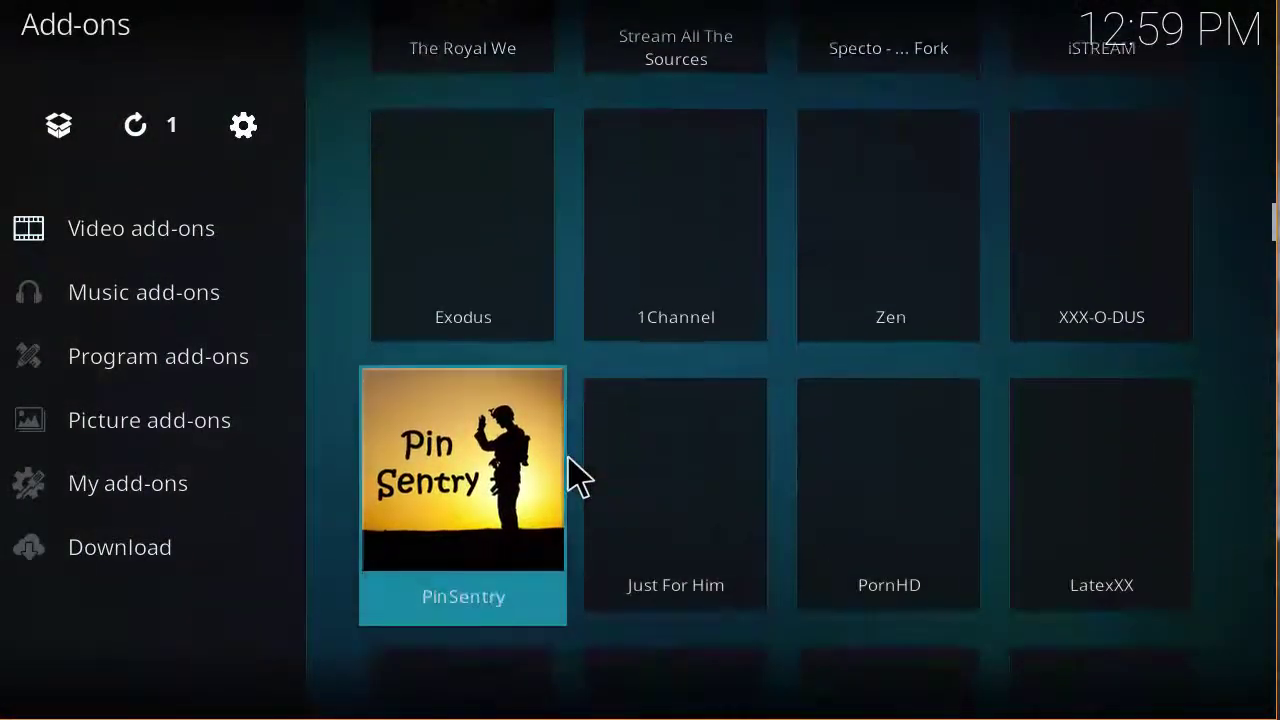
{"action": "scroll", "coordinate": [575, 475], "scroll_direction": "up", "scroll_amount": 15}
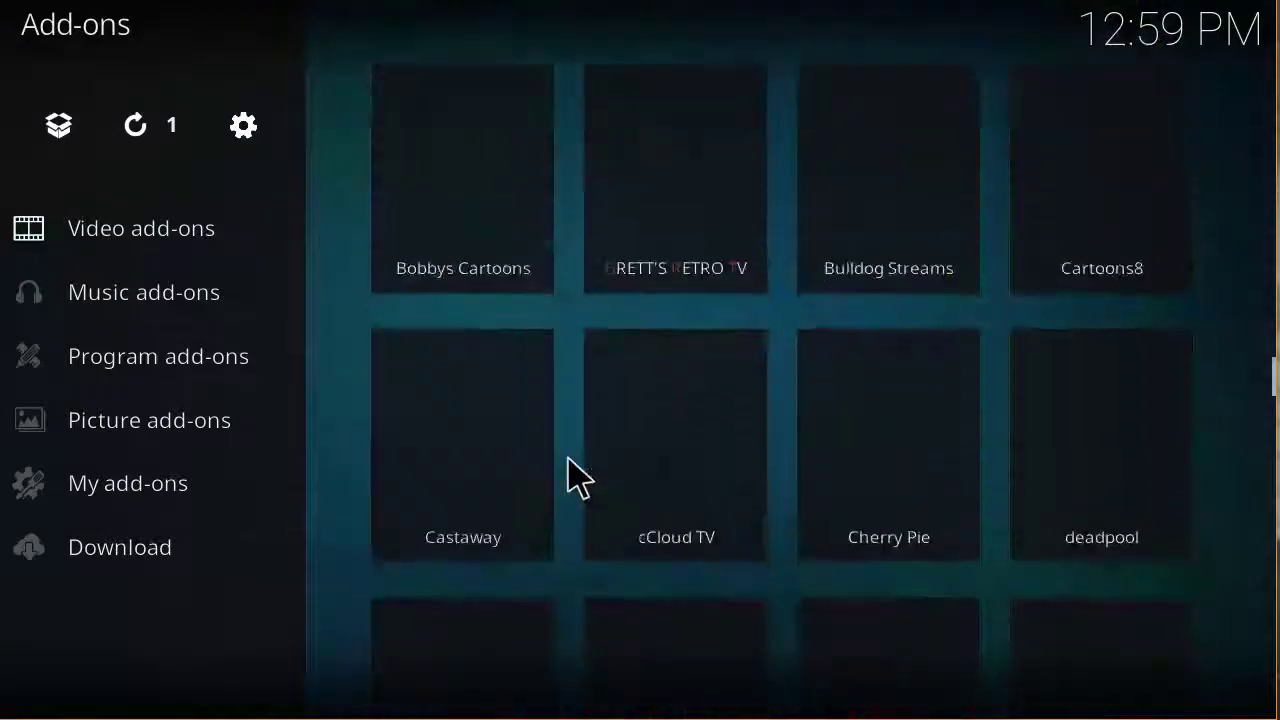
{"action": "scroll", "coordinate": [530, 440], "scroll_direction": "down", "scroll_amount": 3}
{"action": "left_click", "coordinate": [126, 362]}
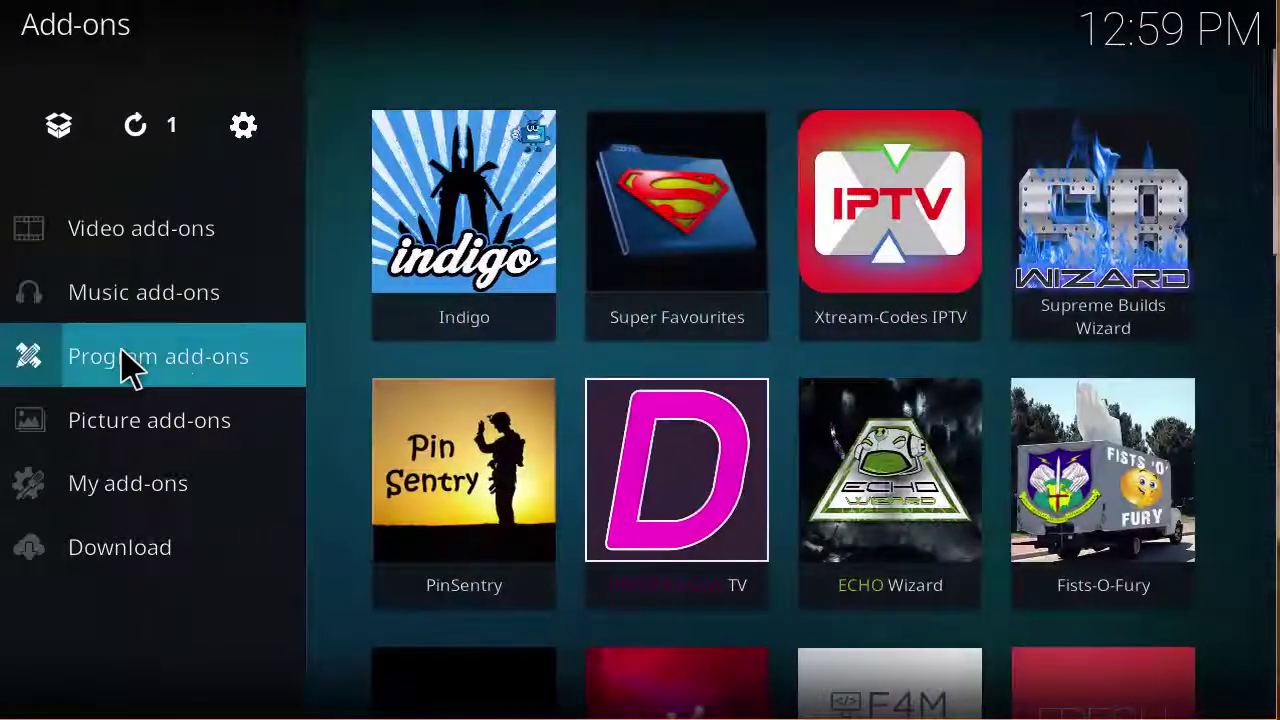
- Run Fresh Start and confirm restoring the Kodi configuration to default settings
{"action": "scroll", "coordinate": [620, 423], "scroll_direction": "down", "scroll_amount": 4}
{"action": "scroll", "coordinate": [629, 434], "scroll_direction": "up", "scroll_amount": 2}
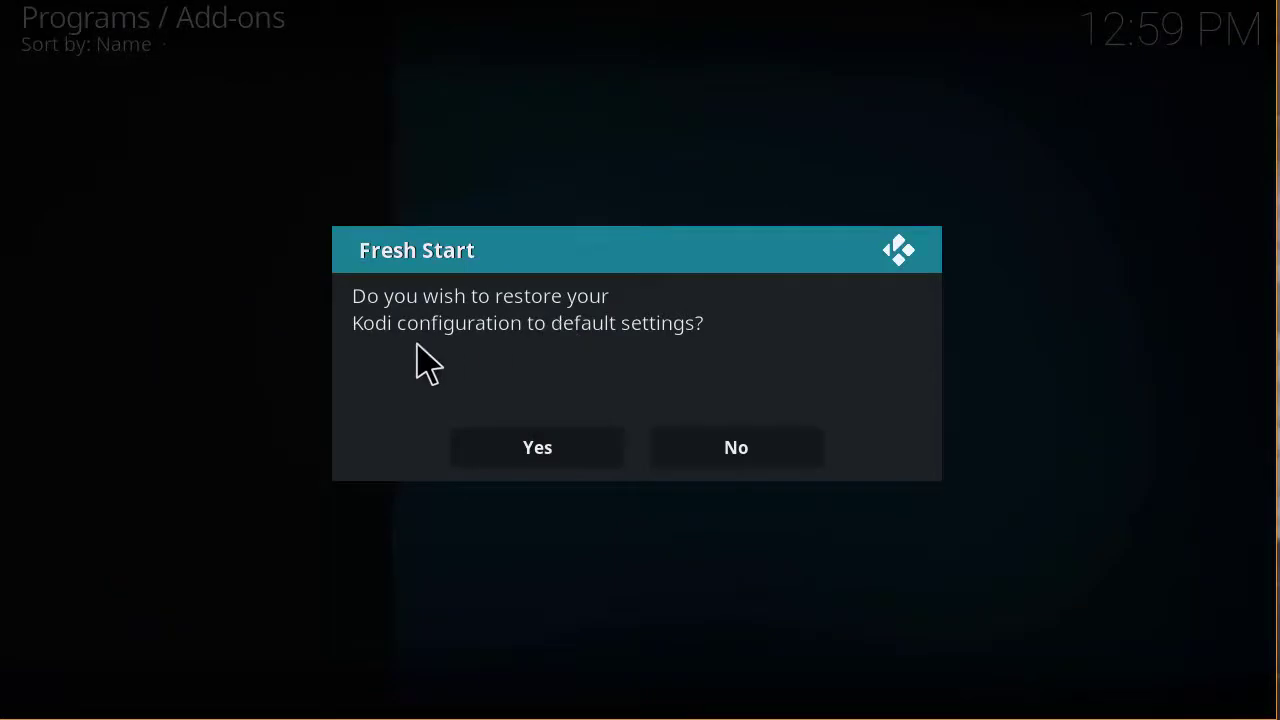
{"action": "left_click", "coordinate": [590, 458]}
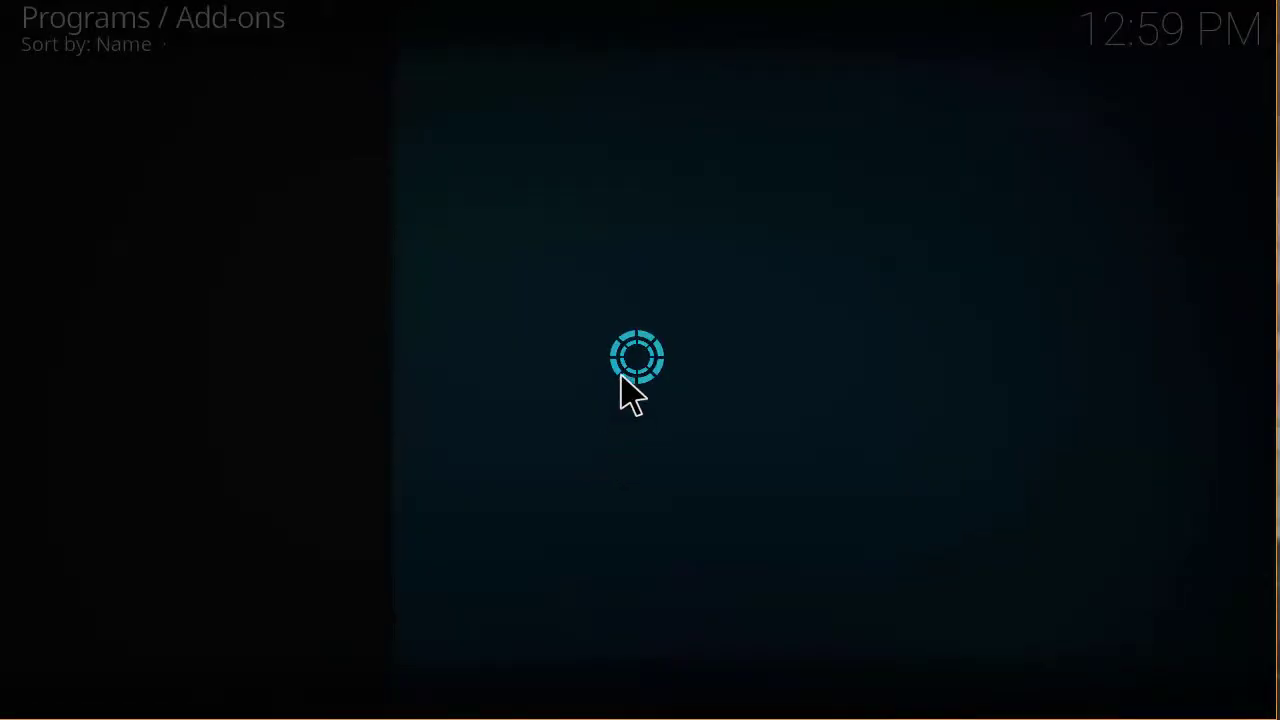